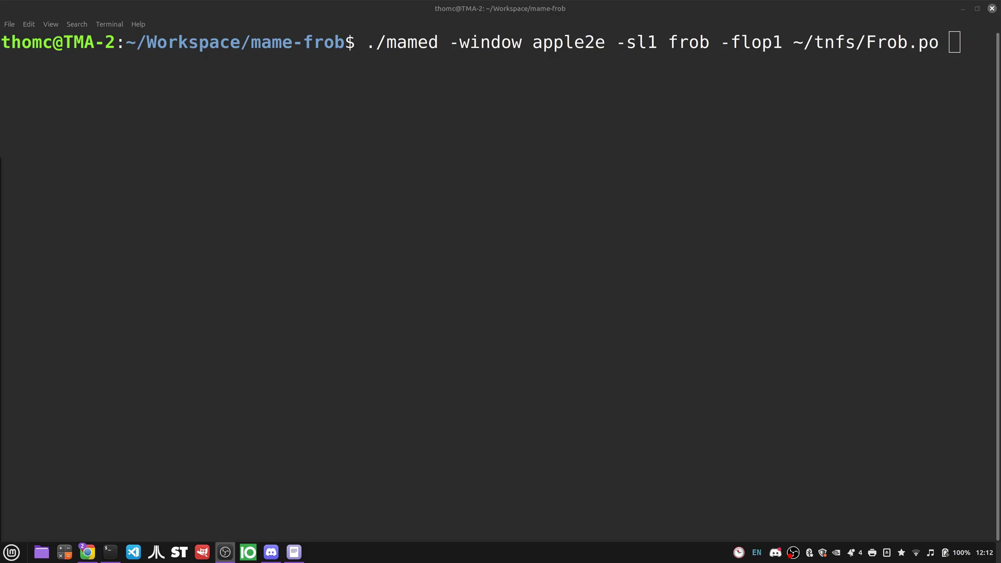
# - Switch to Chrome and open the frob/a2src page of the retroabandon apple2-re GitLab repository in a new tab
pyautogui.moveTo(88, 551)
pyautogui.click(186, 505)
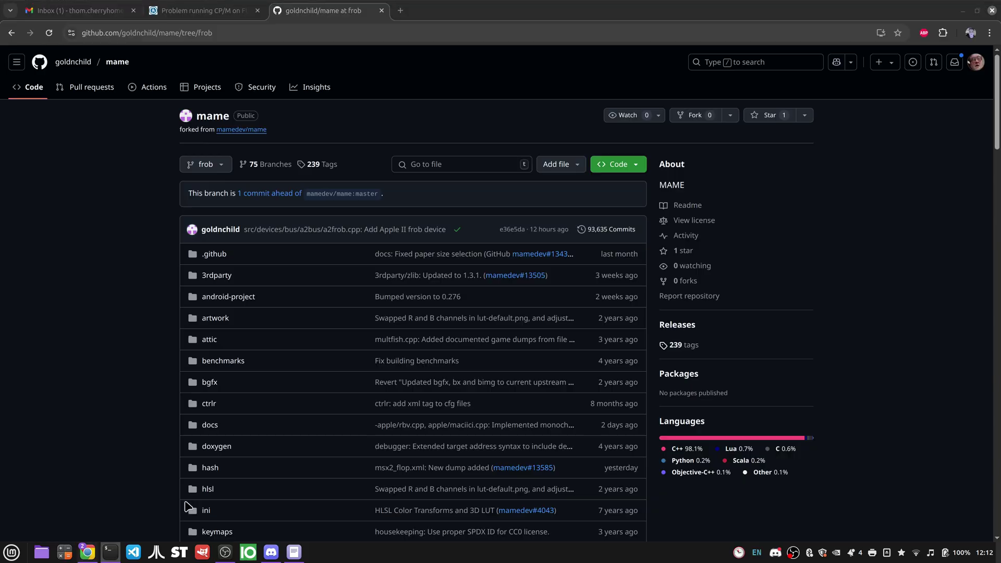
pyautogui.click(401, 11)
pyautogui.write('fro')
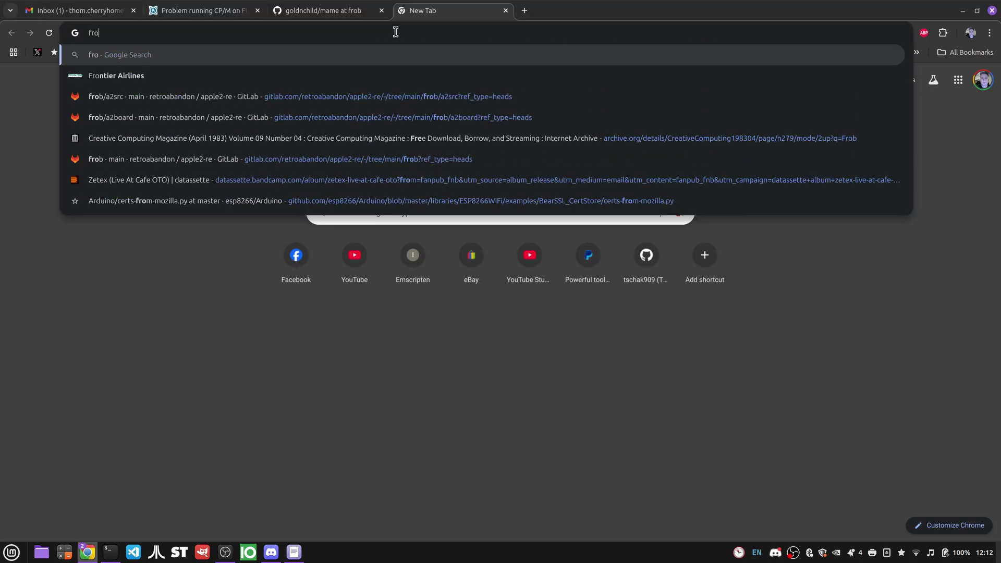
pyautogui.write('b')
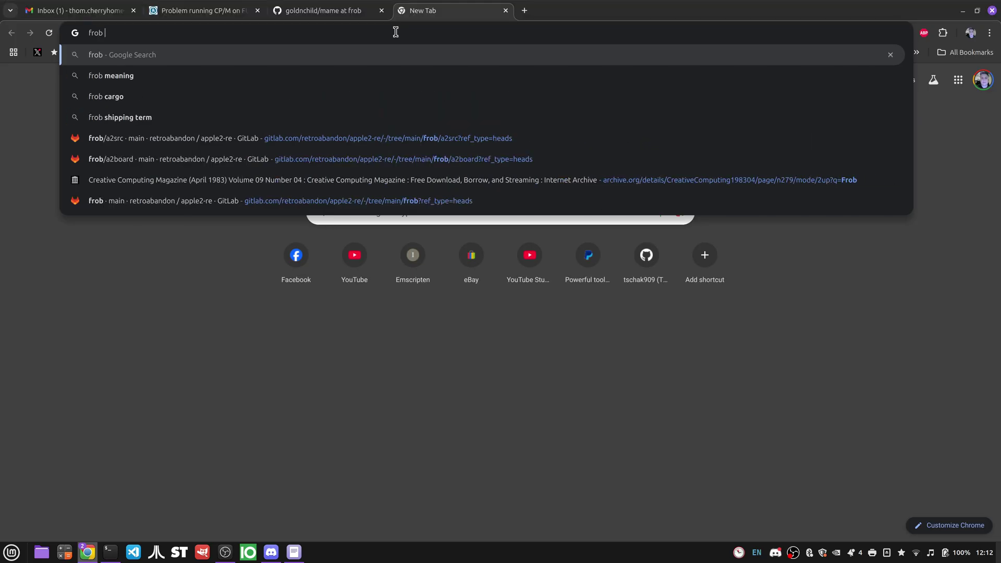
pyautogui.press('Down')
pyautogui.press('Down')
pyautogui.press('Down')
pyautogui.press('Down')
pyautogui.press('Return')
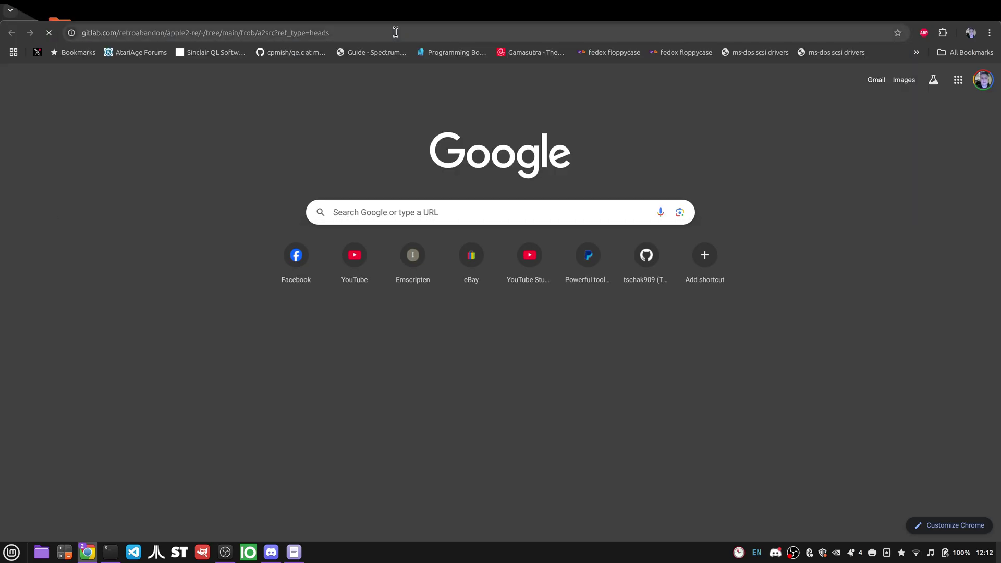
pyautogui.hotkey('alt', 'Tab')
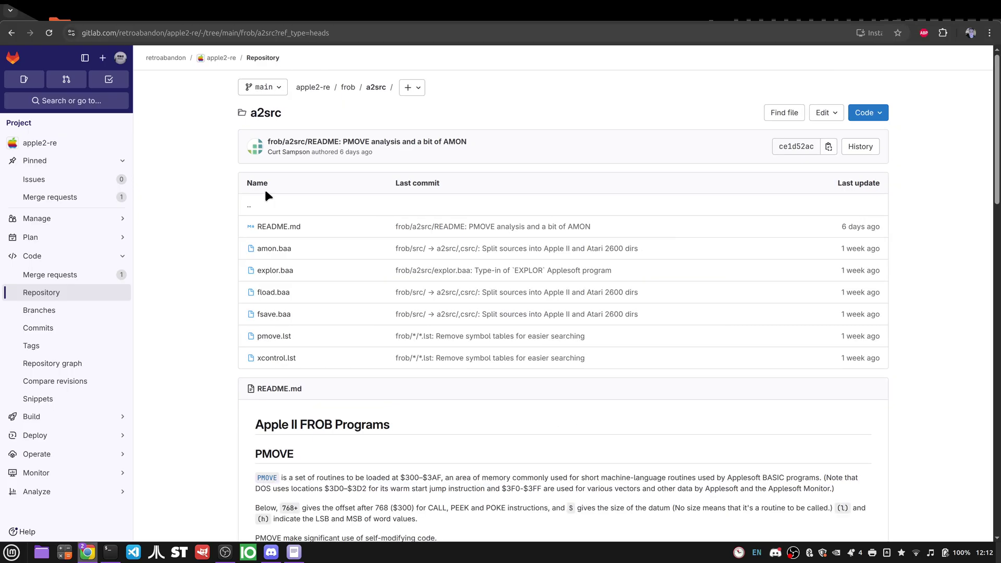
# - Browse from the repository's frob folder into its a2board folder and view the board files
pyautogui.click(348, 87)
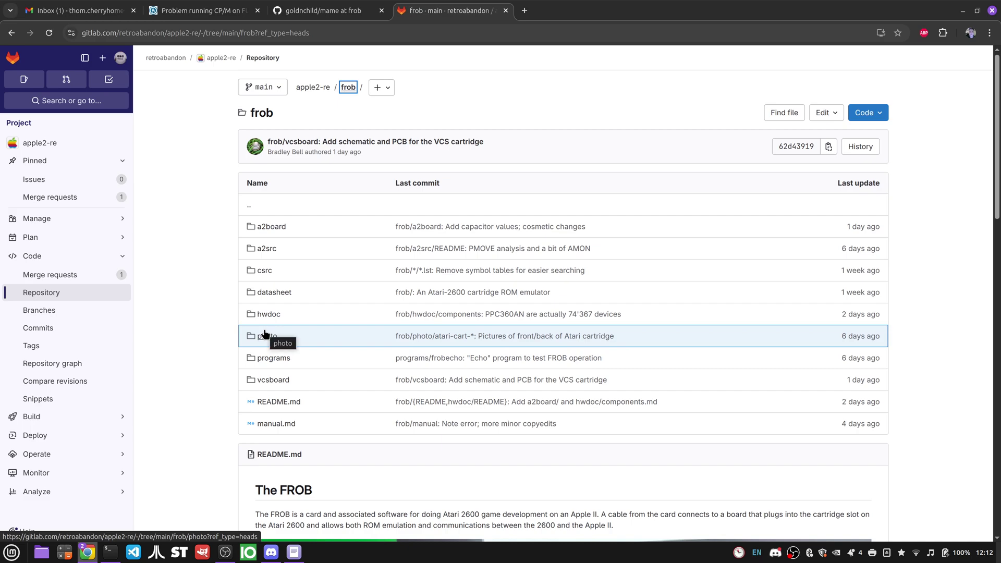
pyautogui.click(266, 235)
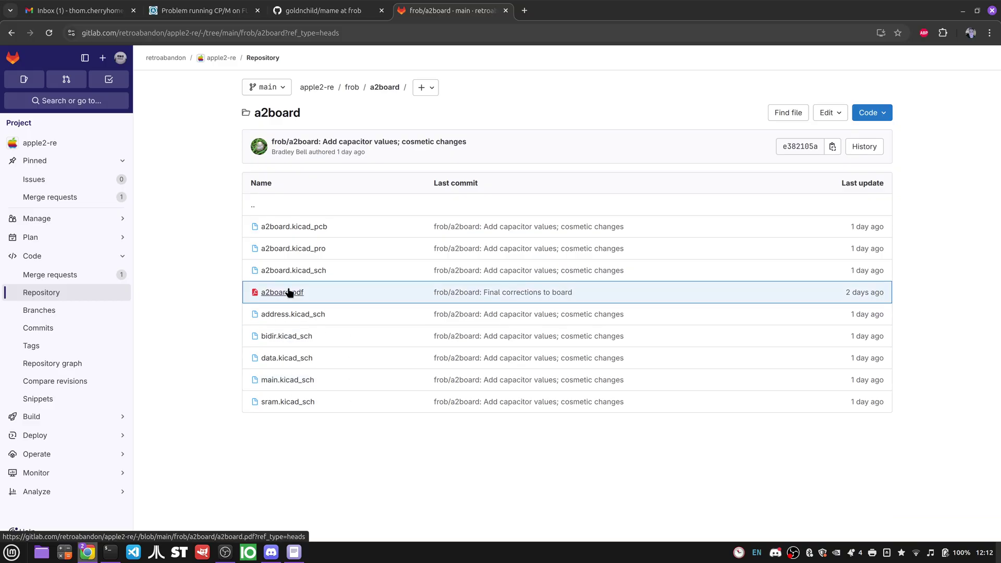
pyautogui.click(15, 555)
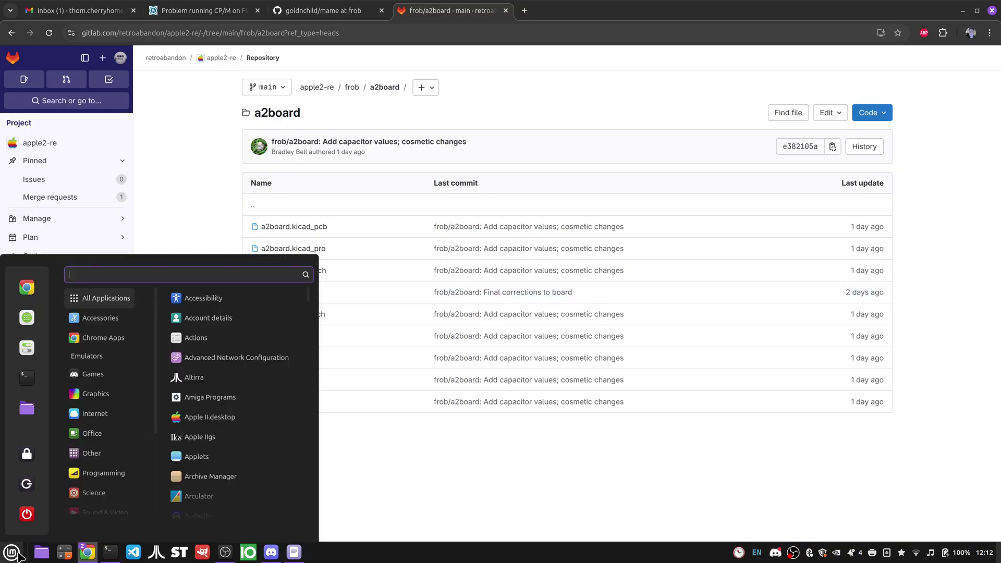
pyautogui.click(513, 23)
# - Return to the goldnchild/mame GitHub page and view the branch list around its frob branch
pyautogui.click(359, 15)
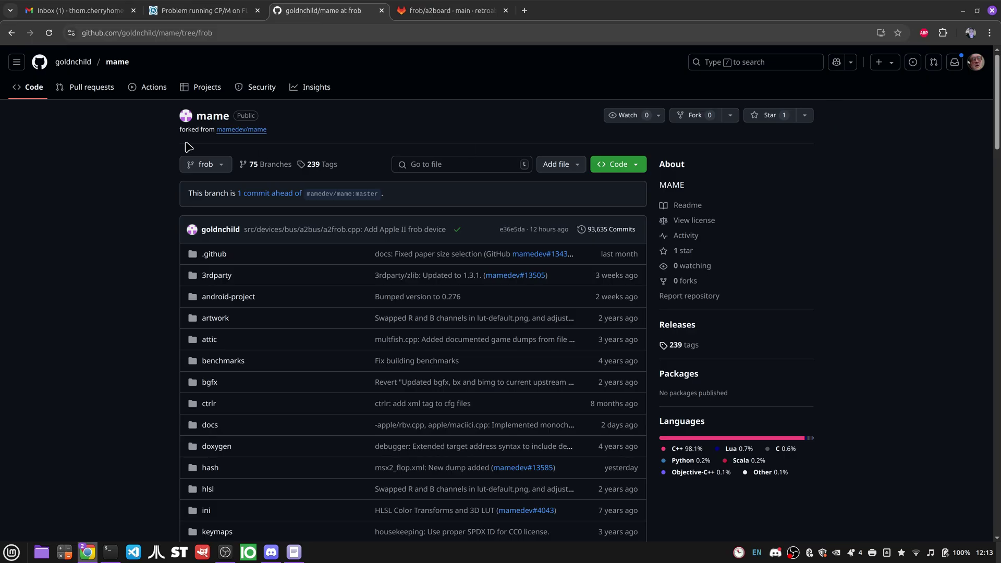
pyautogui.click(217, 172)
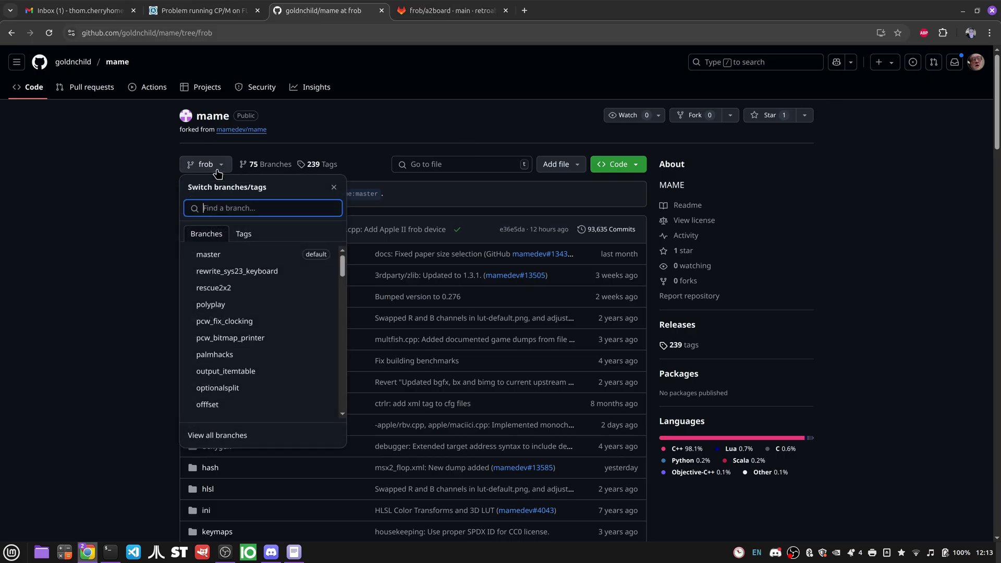
pyautogui.click(217, 172)
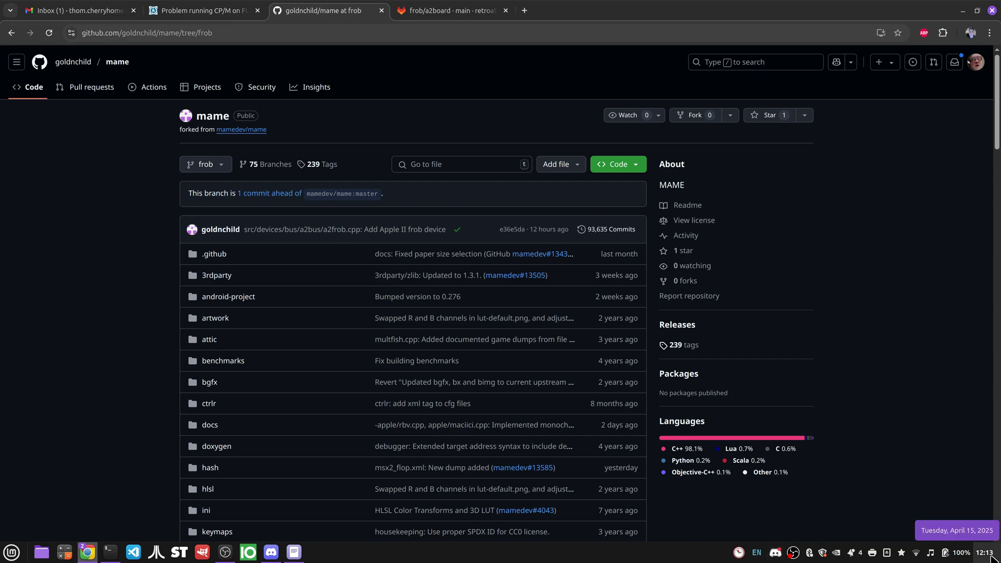
pyautogui.moveTo(987, 556)
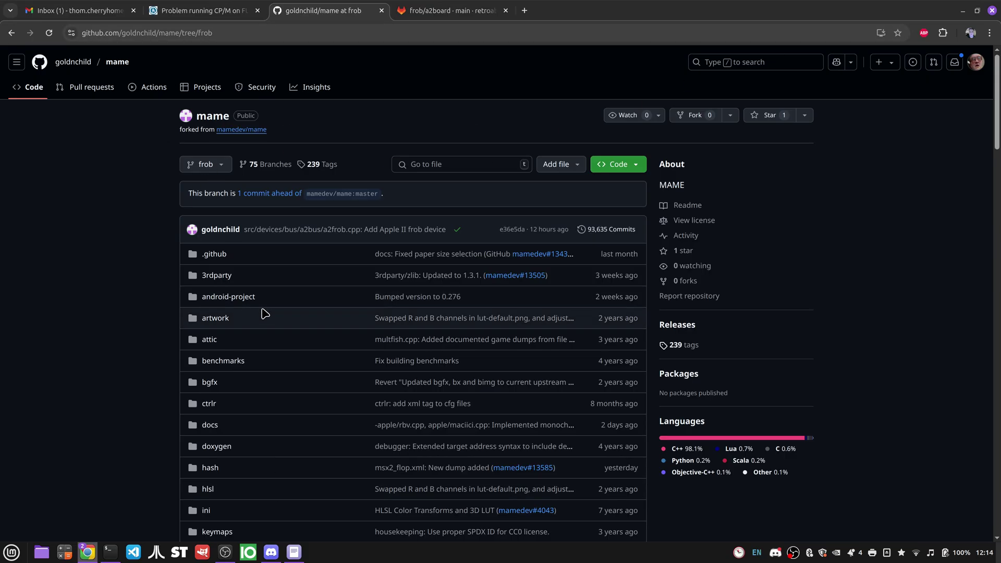
# - Minimize the browser and examine the terminal command's mame-frob folder, -sl1 frob option and -flop1 ~/tnfs/Frob.po option
pyautogui.click(962, 12)
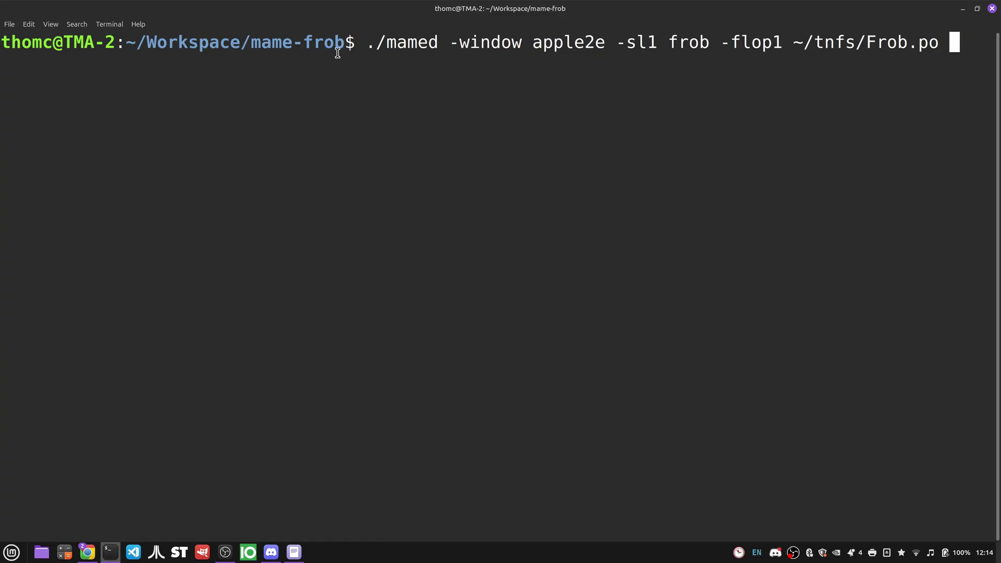
pyautogui.moveTo(252, 48); pyautogui.dragTo(345, 45)
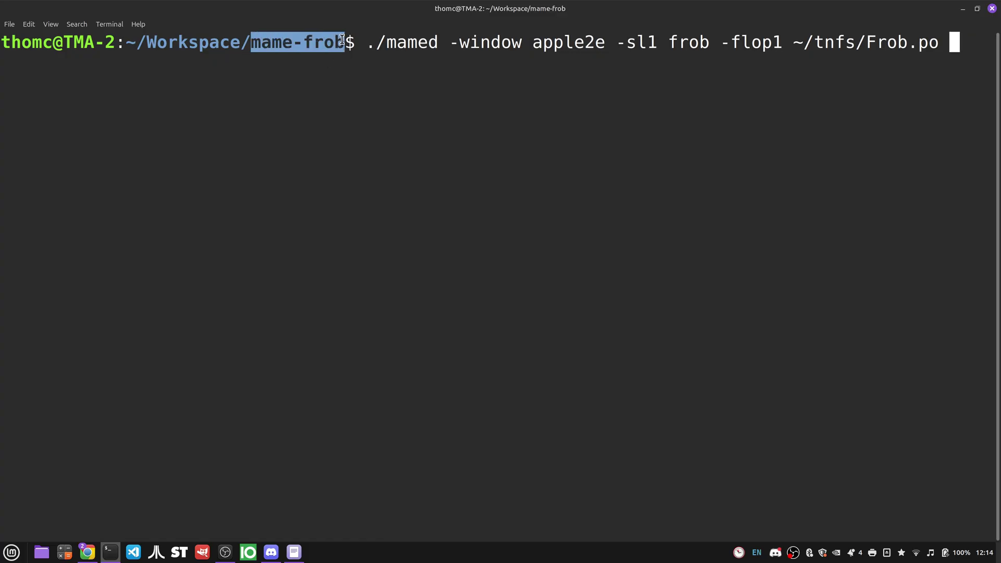
pyautogui.click(379, 42)
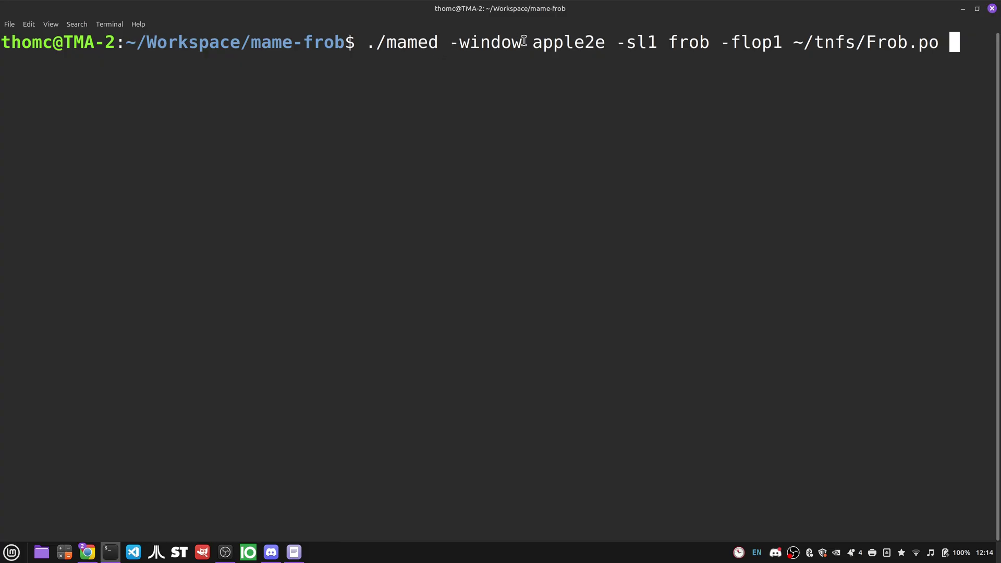
pyautogui.moveTo(533, 42); pyautogui.dragTo(707, 41)
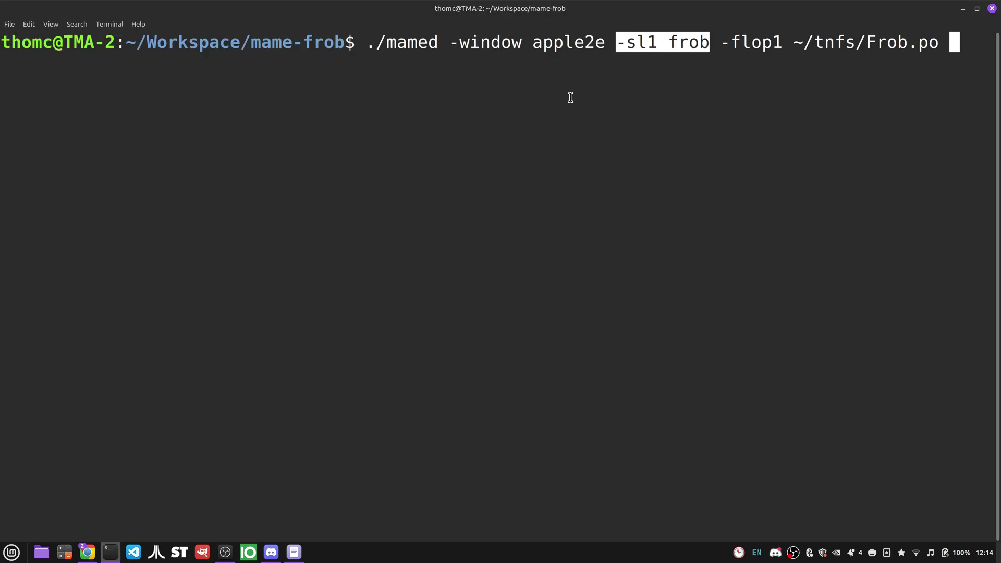
pyautogui.click(728, 41)
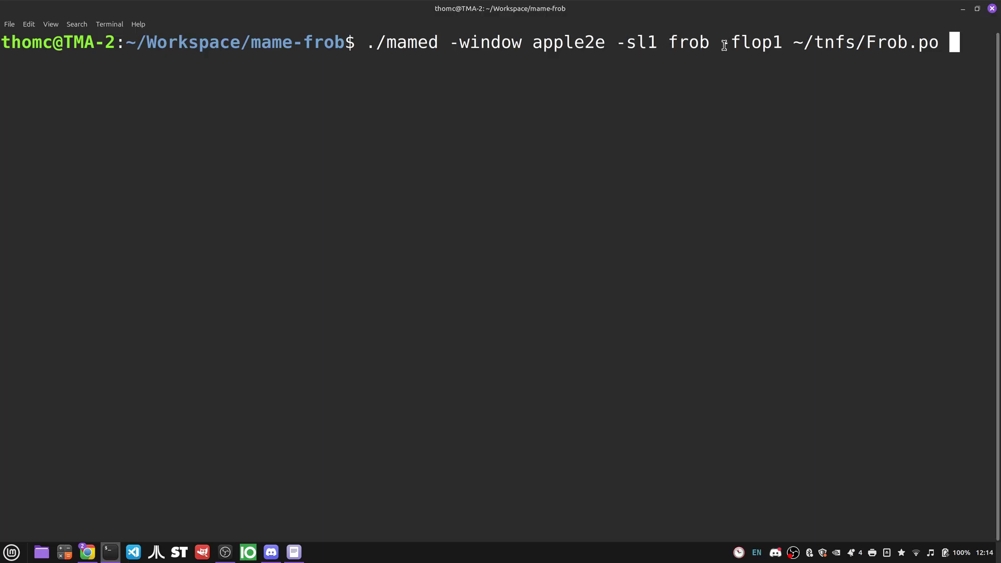
pyautogui.moveTo(729, 44); pyautogui.dragTo(936, 43)
# - Run the prepared mamed command to start the Apple //e with the FROB card and continue past the machine information screen
pyautogui.click(825, 168)
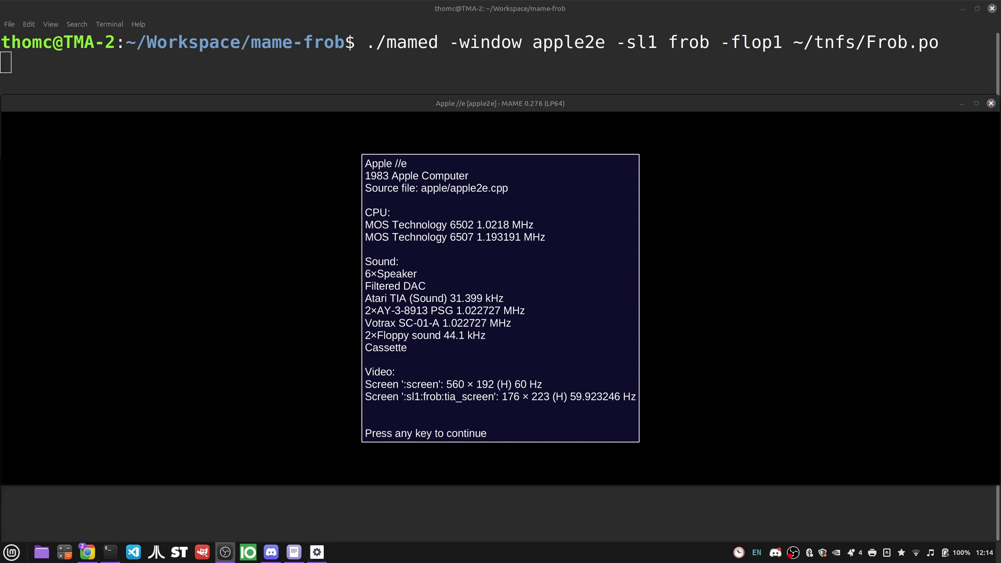
pyautogui.click(410, 342)
pyautogui.press('Return')
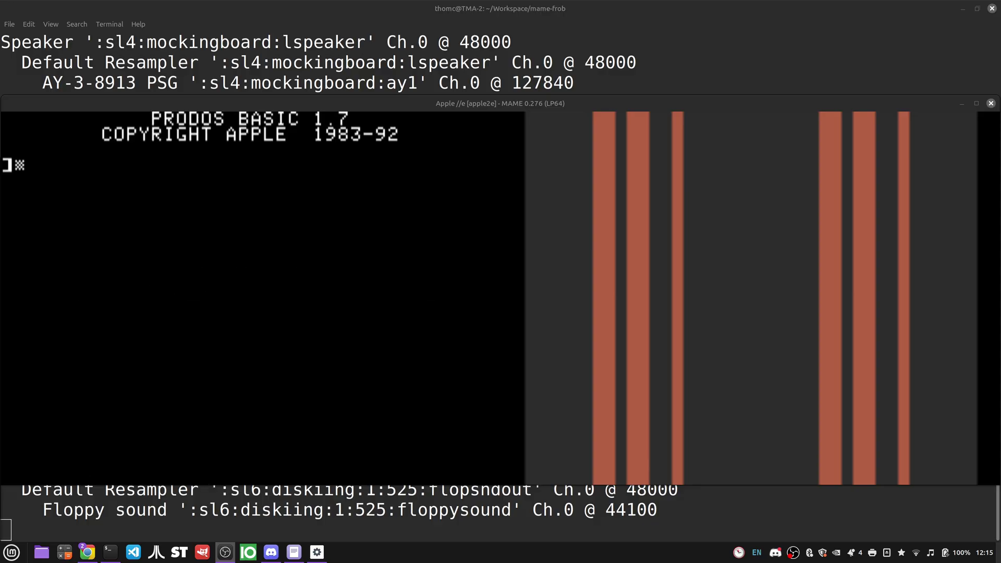
# - Bring up the slider for the FROB card's Atari TIA sound volume in the emulator
pyautogui.press('`')
pyautogui.press('Left')
pyautogui.click(219, 369)
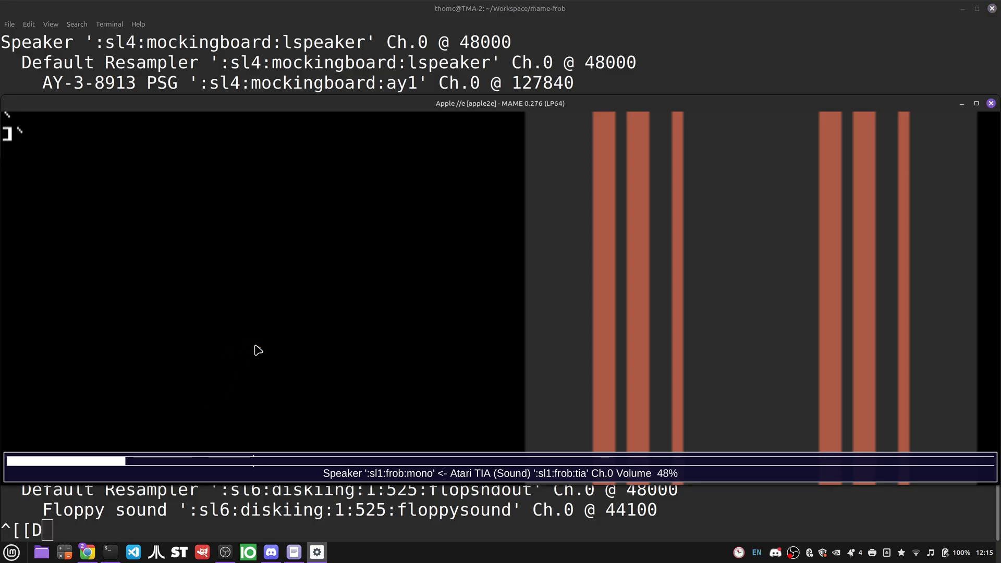
# - Try muting the FROB card's Atari TIA sound volume, and reset it to 100%
pyautogui.press('Left')
pyautogui.press('Left')
pyautogui.press('Left')
pyautogui.press('Left')
pyautogui.press('Left')
pyautogui.press('Left')
pyautogui.press('Left')
pyautogui.press('Left')
pyautogui.press('Left')
pyautogui.press('Left')
pyautogui.press('Left')
pyautogui.press('Left')
pyautogui.press('Left')
pyautogui.press('Left')
pyautogui.press('Left')
pyautogui.press('Left')
pyautogui.press('Left')
pyautogui.press('Left')
pyautogui.press('Left')
pyautogui.press('Left')
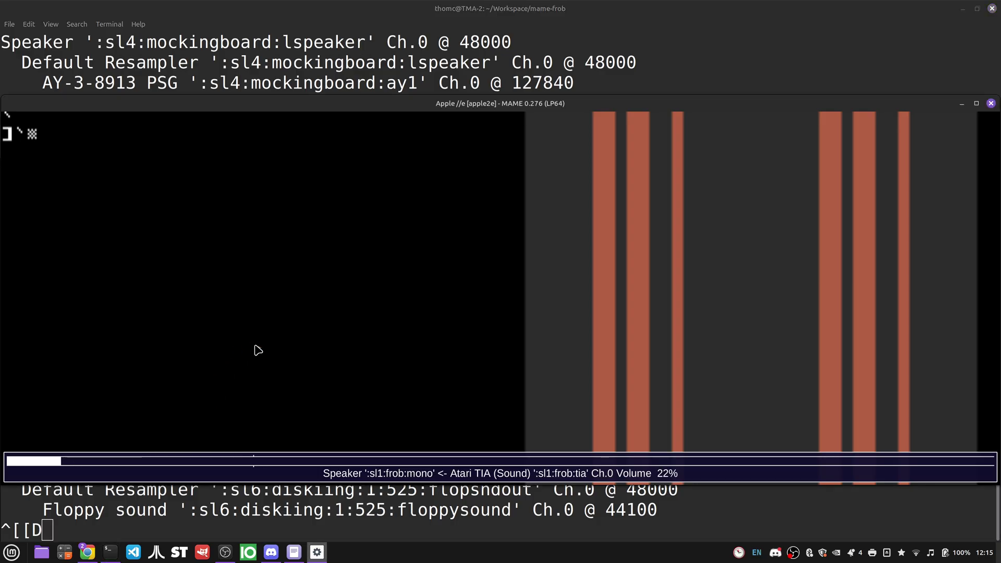
pyautogui.press('Left')
pyautogui.press('Left')
pyautogui.press('Left')
pyautogui.press('Left')
pyautogui.press('Left')
pyautogui.press('Left')
pyautogui.press('Left')
pyautogui.press('Left')
pyautogui.press('Left')
pyautogui.press('Left')
pyautogui.press('Left')
pyautogui.press('Left')
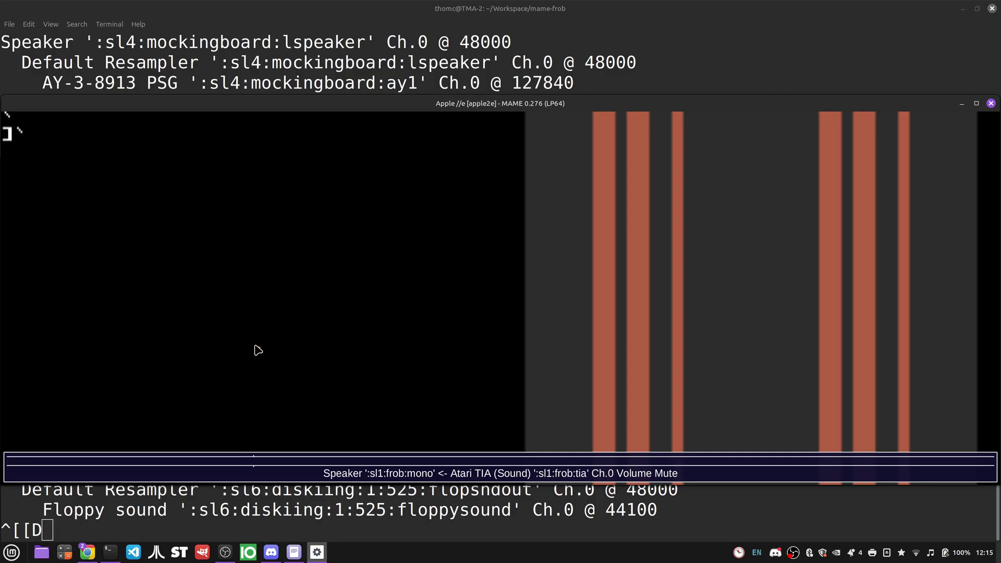
pyautogui.press('Delete')
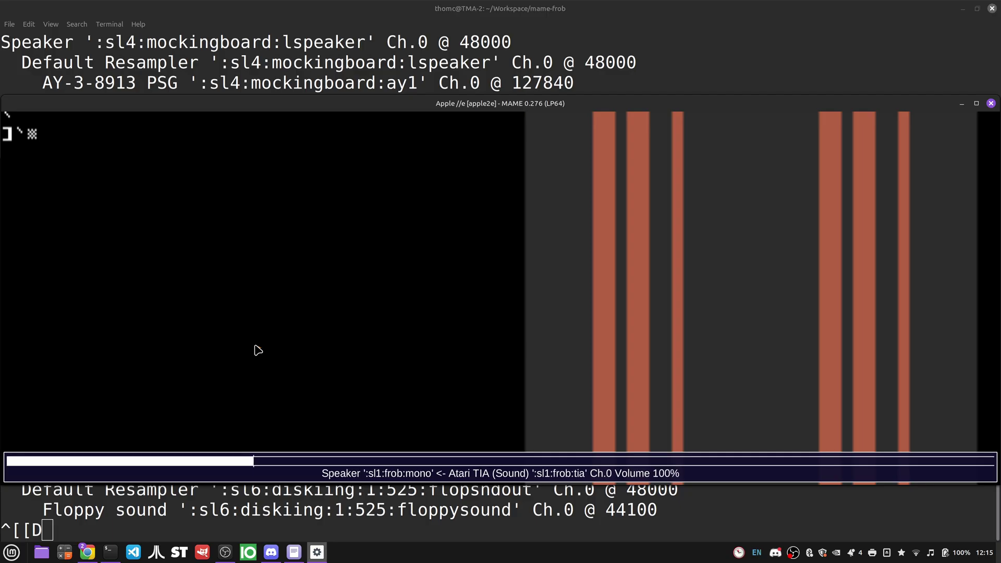
# - Lower the FROB card's Atari TIA sound volume to 10% and dismiss the slider
pyautogui.press('Left')
pyautogui.press('Left')
pyautogui.press('Left')
pyautogui.press('Left')
pyautogui.press('Left')
pyautogui.press('Left')
pyautogui.press('Left')
pyautogui.press('Left')
pyautogui.press('Left')
pyautogui.press('Left')
pyautogui.press('Left')
pyautogui.press('Left')
pyautogui.press('Left')
pyautogui.press('Left')
pyautogui.press('Left')
pyautogui.press('Left')
pyautogui.press('Left')
pyautogui.press('Left')
pyautogui.press('Left')
pyautogui.press('Left')
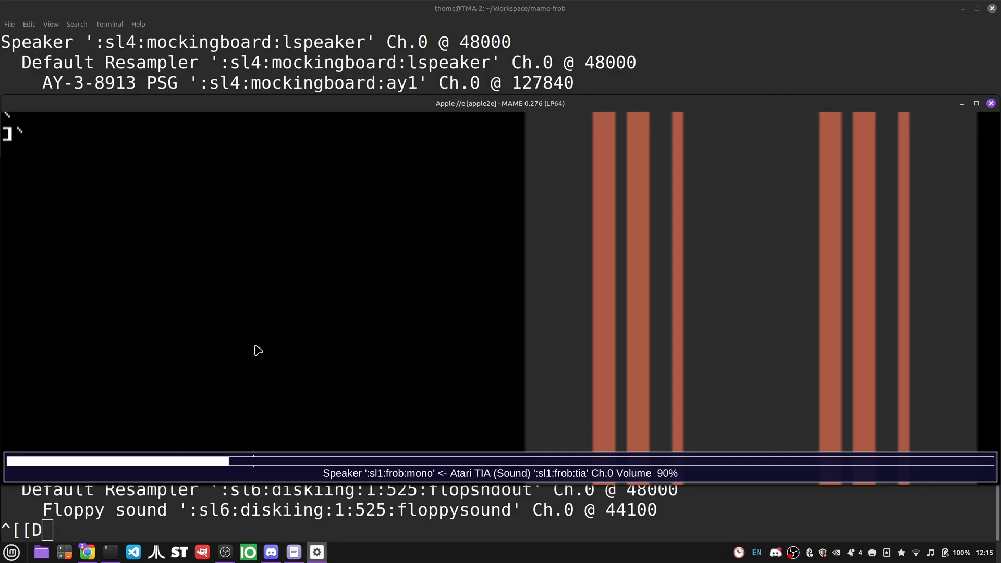
pyautogui.press('Left')
pyautogui.press('Left')
pyautogui.press('Left')
pyautogui.press('Left')
pyautogui.press('Left')
pyautogui.press('Left')
pyautogui.press('Left')
pyautogui.press('Left')
pyautogui.press('Left')
pyautogui.press('Left')
pyautogui.press('Left')
pyautogui.press('Left')
pyautogui.press('Left')
pyautogui.press('Left')
pyautogui.press('Left')
pyautogui.press('Left')
pyautogui.press('Left')
pyautogui.press('Left')
pyautogui.press('Left')
pyautogui.press('Left')
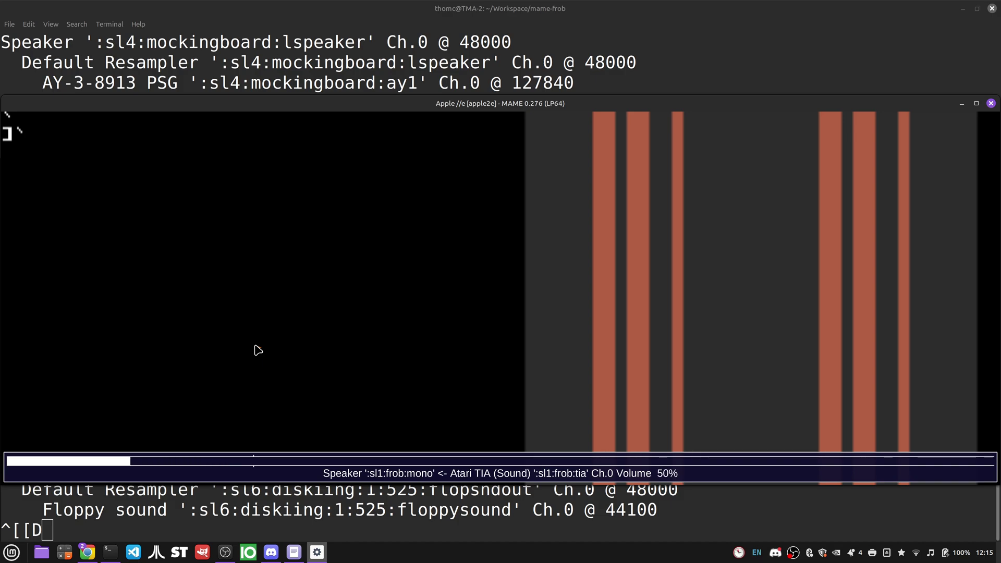
pyautogui.press('Left')
pyautogui.press('Left')
pyautogui.press('Left')
pyautogui.press('Left')
pyautogui.press('Left')
pyautogui.press('Left')
pyautogui.press('Left')
pyautogui.press('Left')
pyautogui.press('Left')
pyautogui.press('Left')
pyautogui.press('Left')
pyautogui.press('Left')
pyautogui.press('Left')
pyautogui.press('Left')
pyautogui.press('Left')
pyautogui.press('Left')
pyautogui.press('Left')
pyautogui.press('Left')
pyautogui.press('Left')
pyautogui.press('Left')
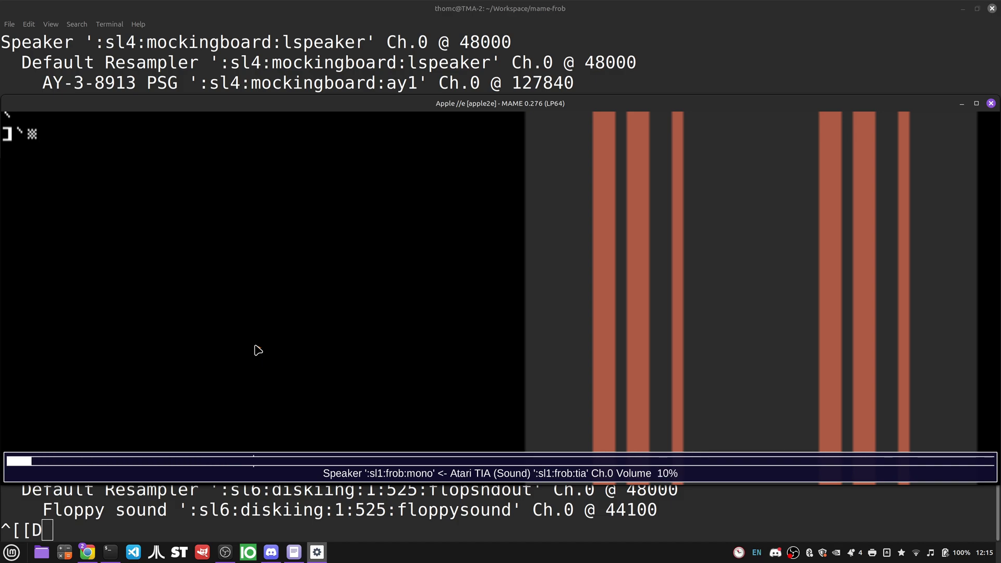
pyautogui.press('`')
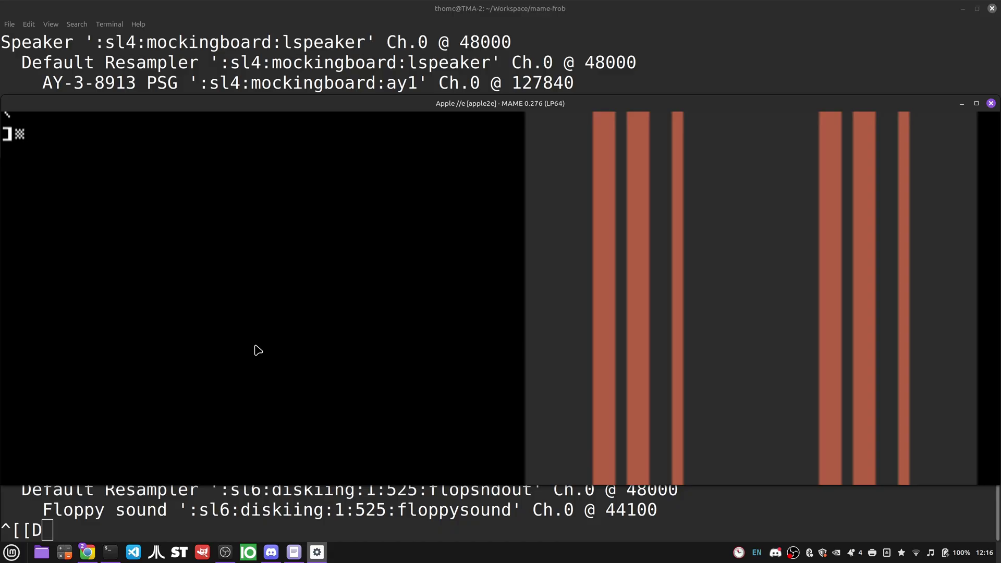
# - Clear the leftover entry at the BASIC prompt and list the FROB disk's files with CAT
pyautogui.press('Return')
pyautogui.write('CAT')
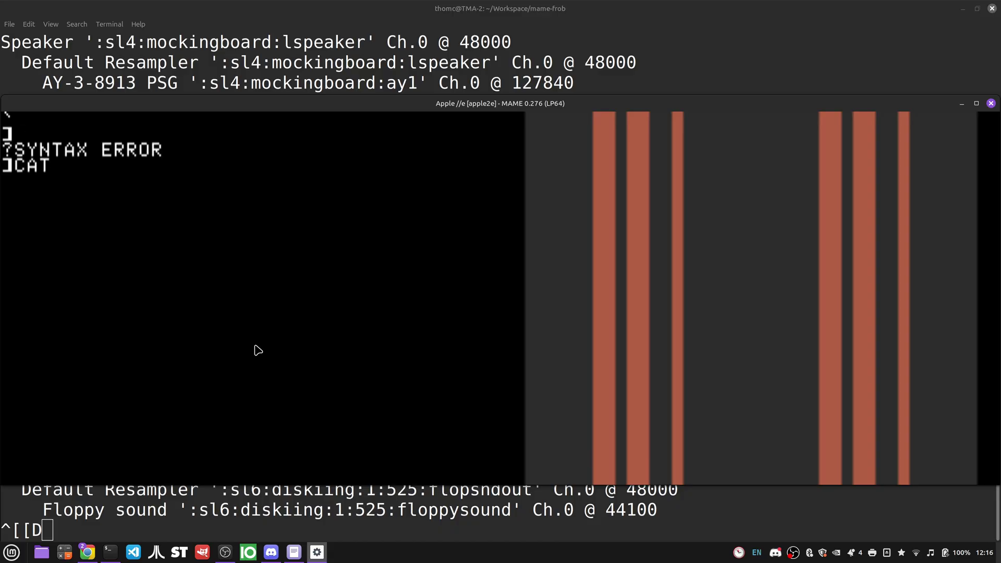
pyautogui.press('Return')
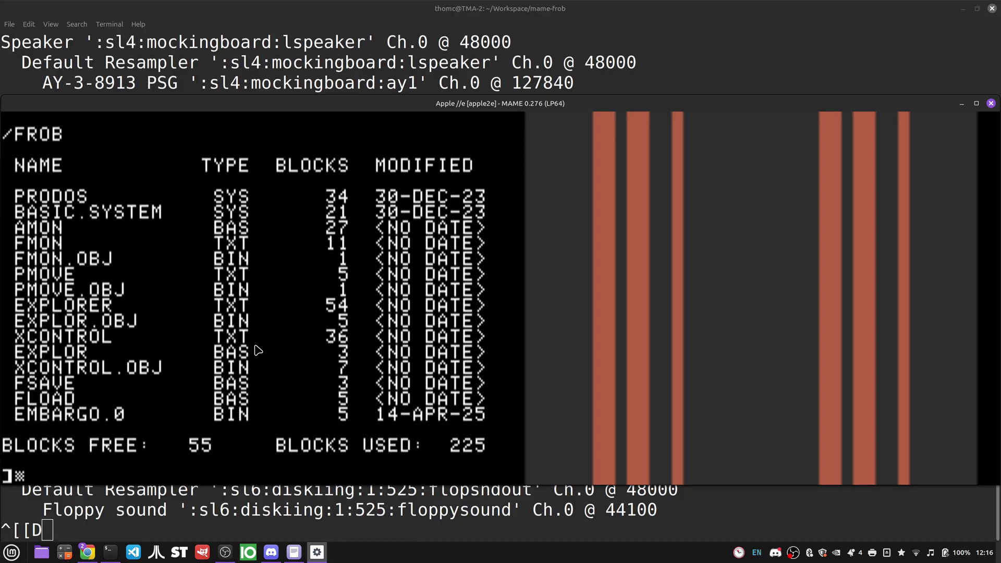
# - Run the EXPLOR program from the FROB disk with the command RUN EXPLOR
pyautogui.write('RUN XCONC')
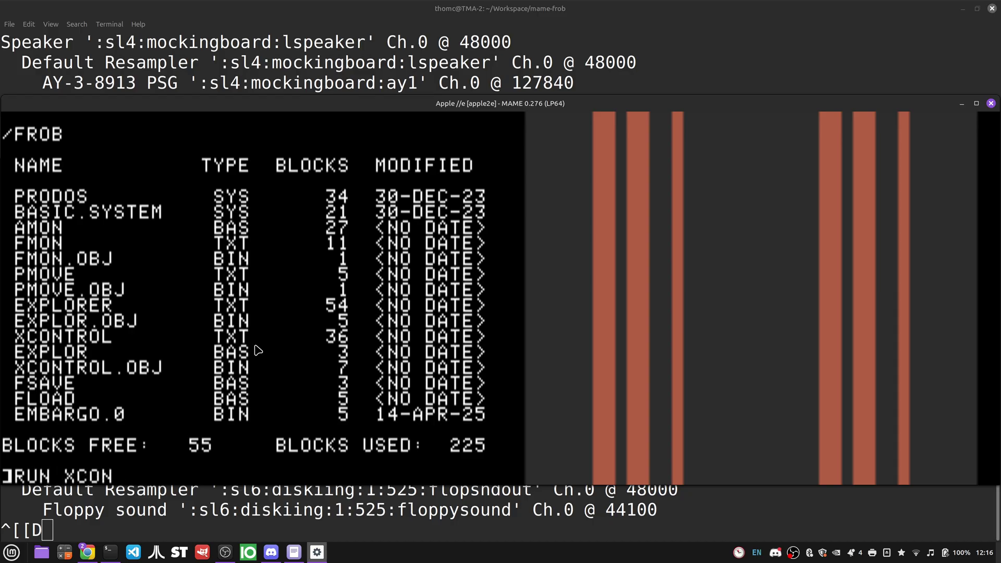
pyautogui.press('Left')
pyautogui.press('Left')
pyautogui.press('Left')
pyautogui.press('Left')
pyautogui.press('Left')
pyautogui.write('EXPLOR')
pyautogui.press('Return')
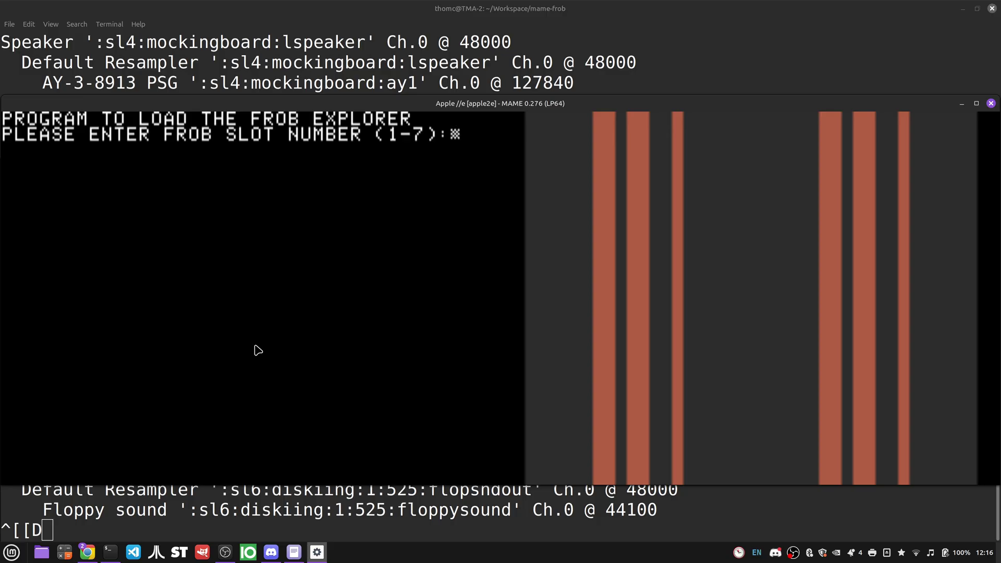
# - Give the FROB Explorer loader slot number 1 for the FROB card
pyautogui.hotkey('alt', 'Tab')
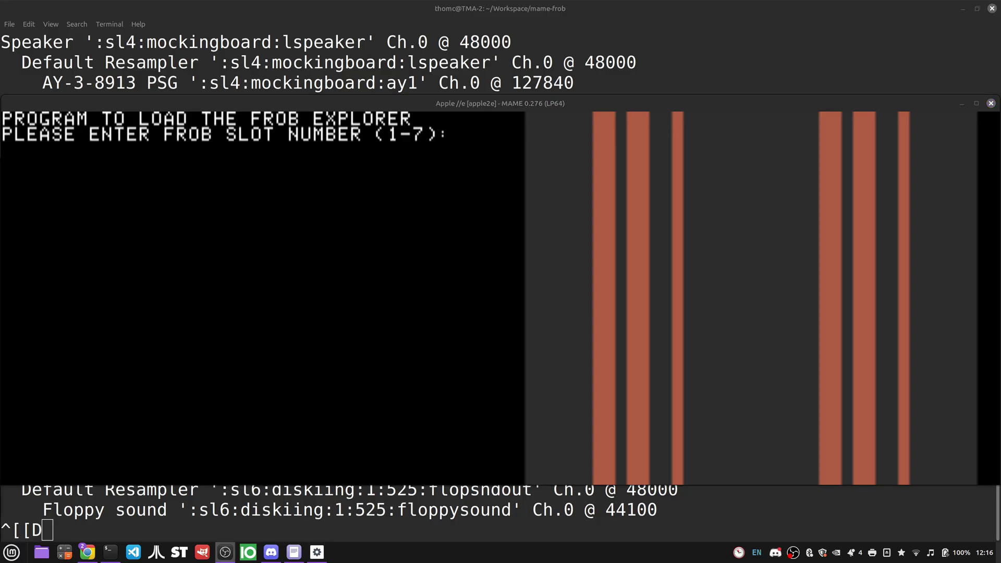
pyautogui.hotkey('alt', 'Tab')
pyautogui.click(99, 434)
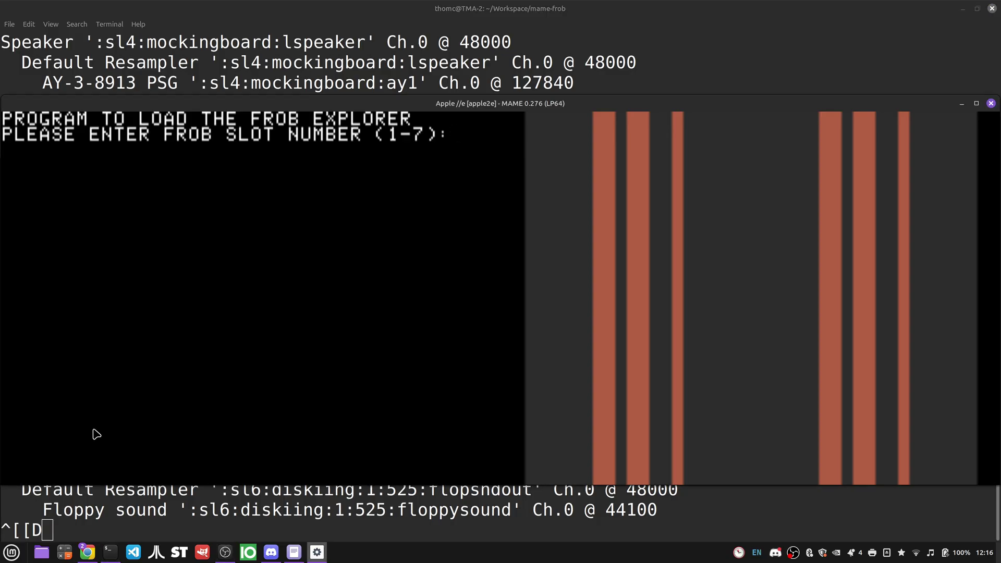
pyautogui.write('1')
pyautogui.press('Return')
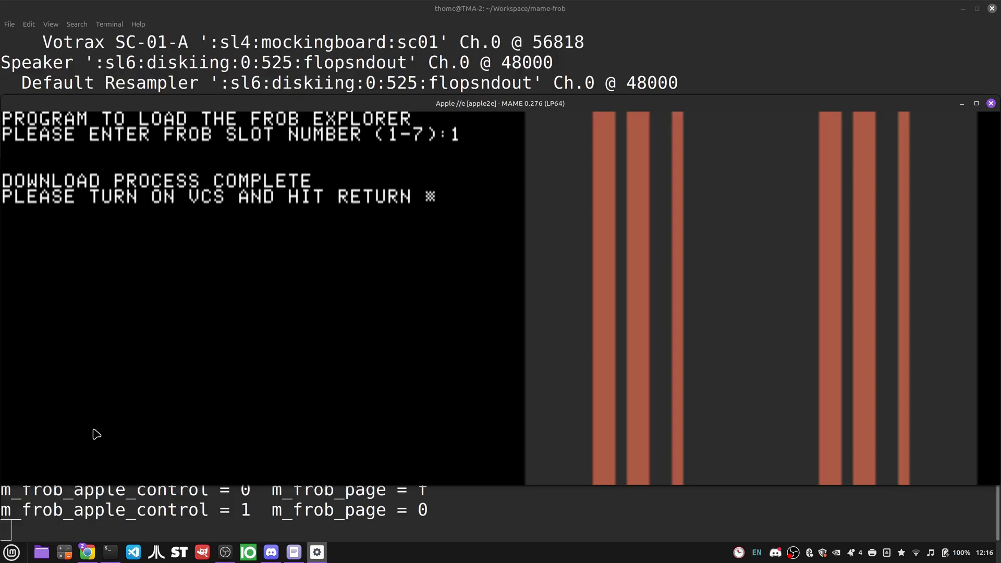
# - Move the emulator window to the upper edge of the screen and bring the terminal's m_frob_page log into focus
pyautogui.moveTo(186, 103); pyautogui.dragTo(184, 10)
pyautogui.click(218, 468)
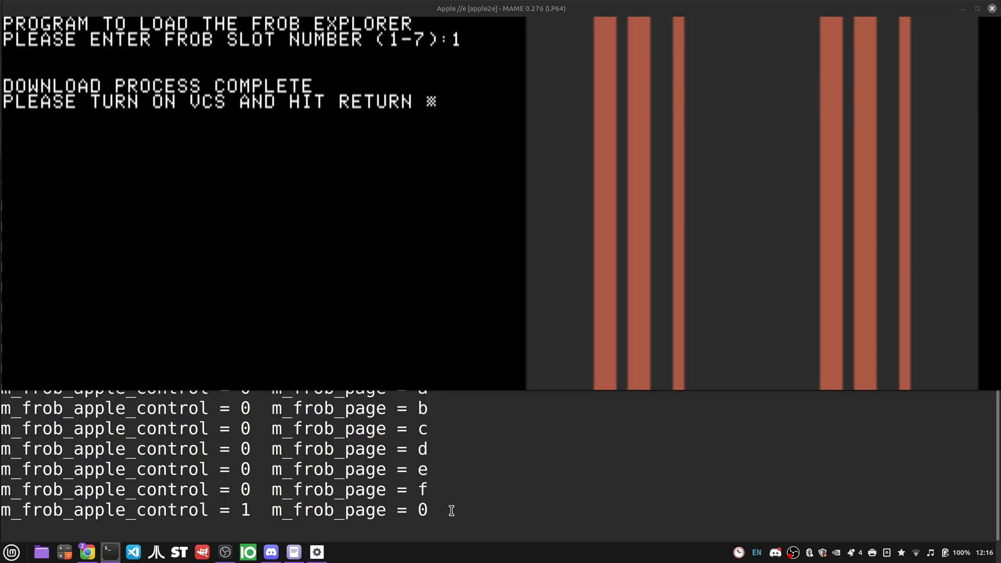
# - Return to the emulator, continue past the VCS power-on prompt and move the cursor down through the FROB Explorer control screen
pyautogui.click(398, 329)
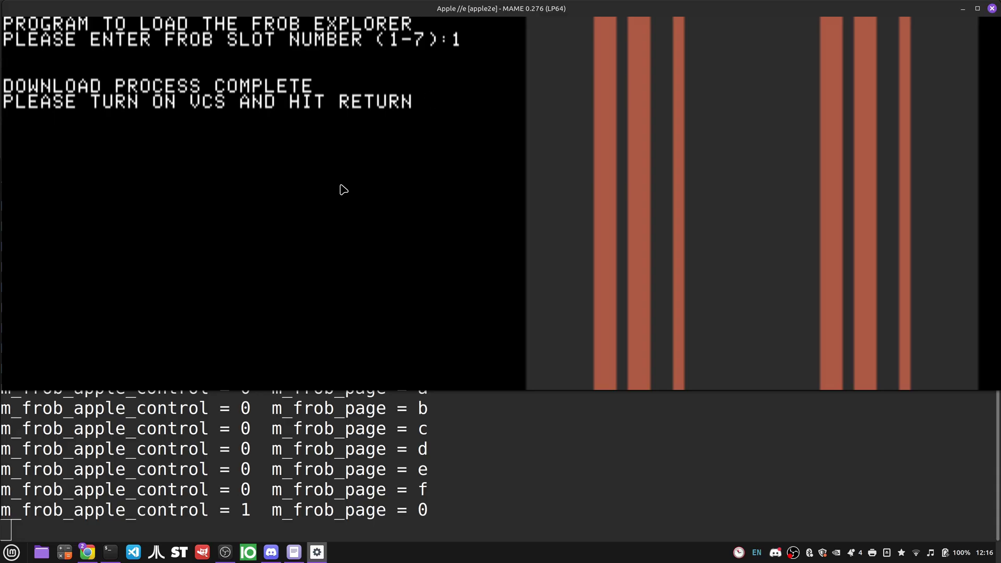
pyautogui.press('Return')
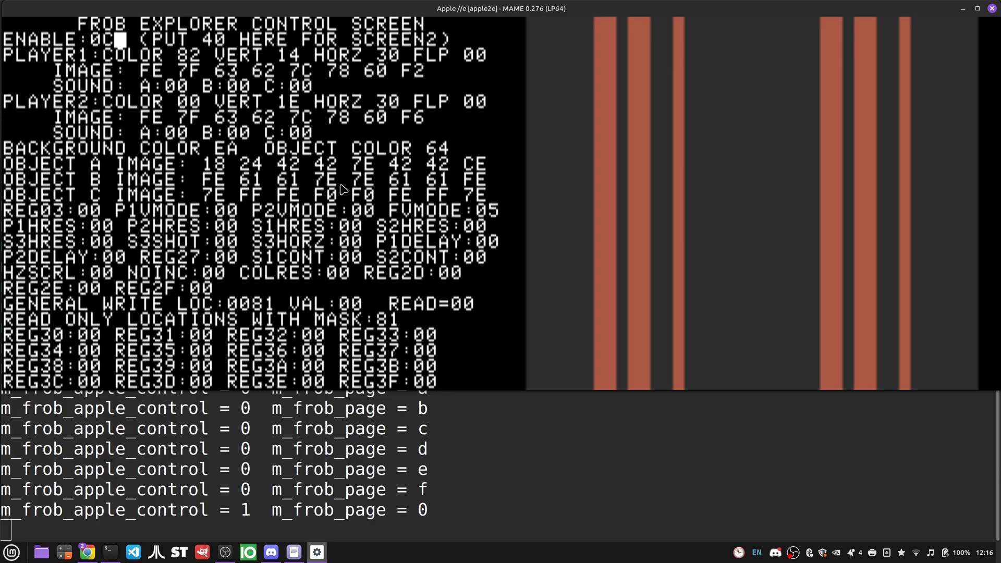
pyautogui.press('Down')
pyautogui.press('Down')
pyautogui.press('Down')
pyautogui.press('Down')
pyautogui.press('Down')
pyautogui.press('Down')
pyautogui.press('Down')
pyautogui.press('Down')
pyautogui.press('Down')
pyautogui.press('Down')
pyautogui.press('Down')
pyautogui.press('Down')
pyautogui.press('Down')
pyautogui.press('Down')
pyautogui.press('Down')
pyautogui.press('Down')
pyautogui.press('Down')
pyautogui.press('Down')
pyautogui.press('Down')
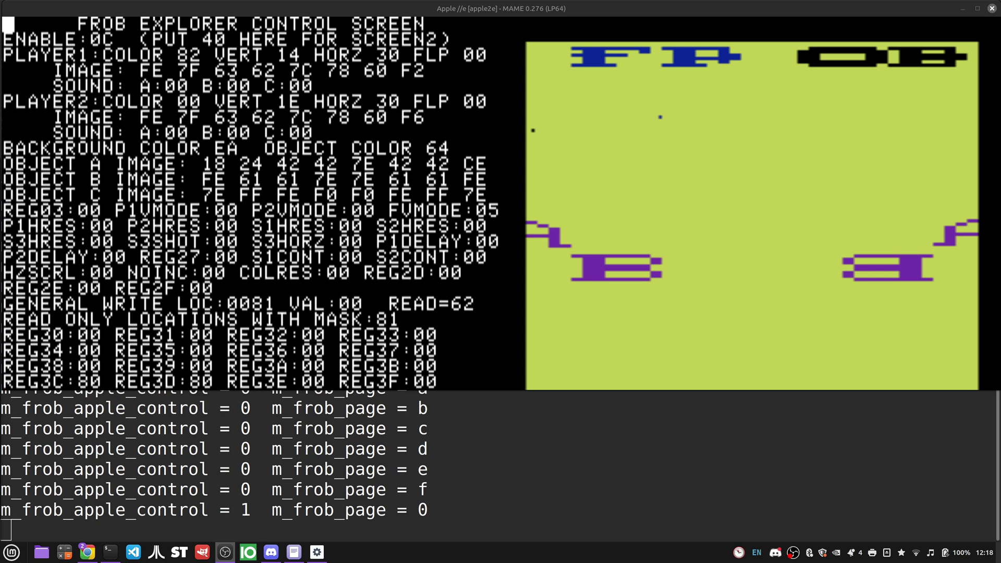
# - Set the BACKGROUND COLOR value on the FROB Explorer control screen to 22
pyautogui.click(656, 171)
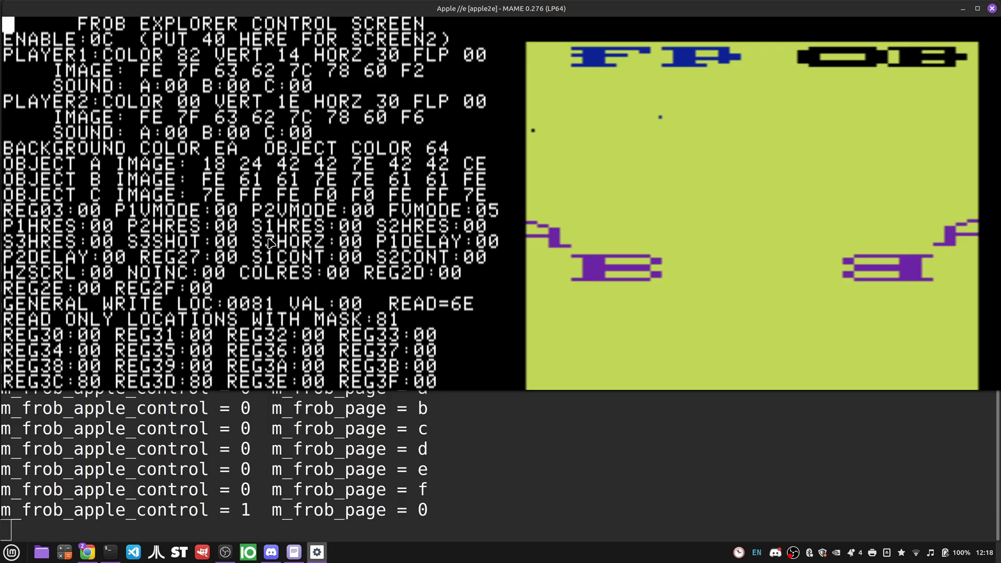
pyautogui.press('Down')
pyautogui.press('Down')
pyautogui.press('Down')
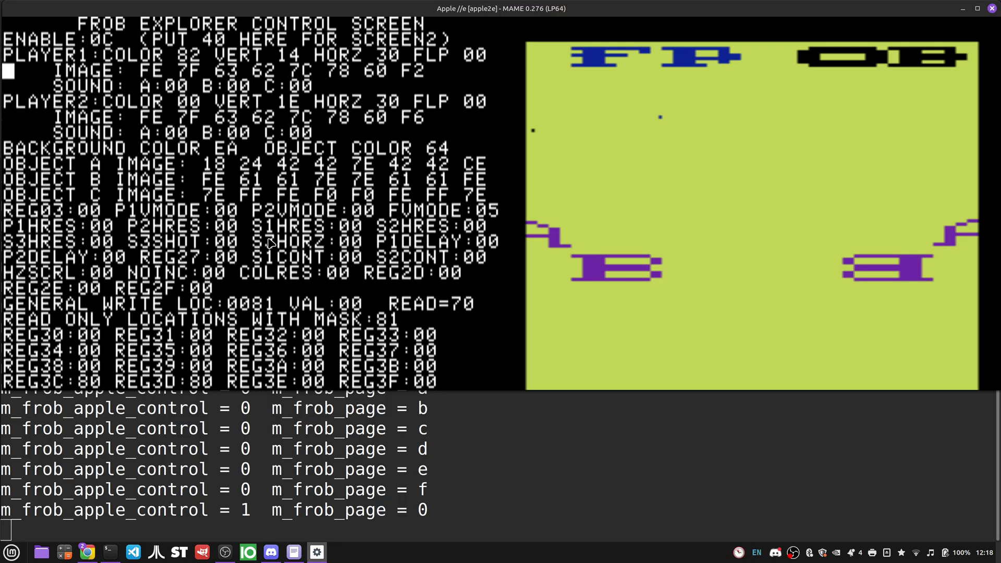
pyautogui.press('Down')
pyautogui.press('Down')
pyautogui.press('Down')
pyautogui.press('Down')
pyautogui.press('Down')
pyautogui.press('Right')
pyautogui.press('Right')
pyautogui.press('Right')
pyautogui.press('Right')
pyautogui.press('Right')
pyautogui.press('Right')
pyautogui.press('Right')
pyautogui.press('Right')
pyautogui.press('Right')
pyautogui.press('Right')
pyautogui.press('Right')
pyautogui.press('Right')
pyautogui.press('Right')
pyautogui.press('Right')
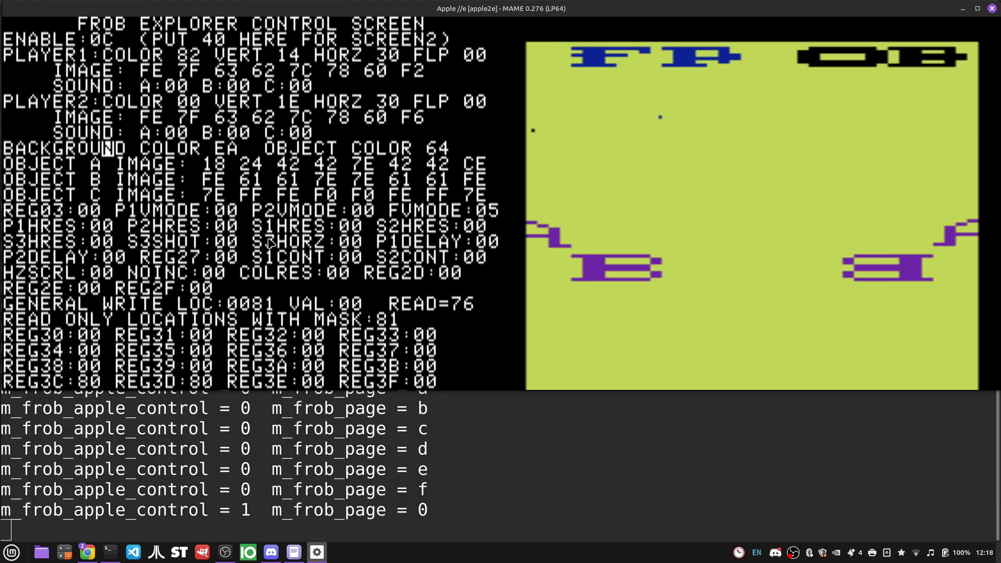
pyautogui.press('Right')
pyautogui.press('Right')
pyautogui.press('Right')
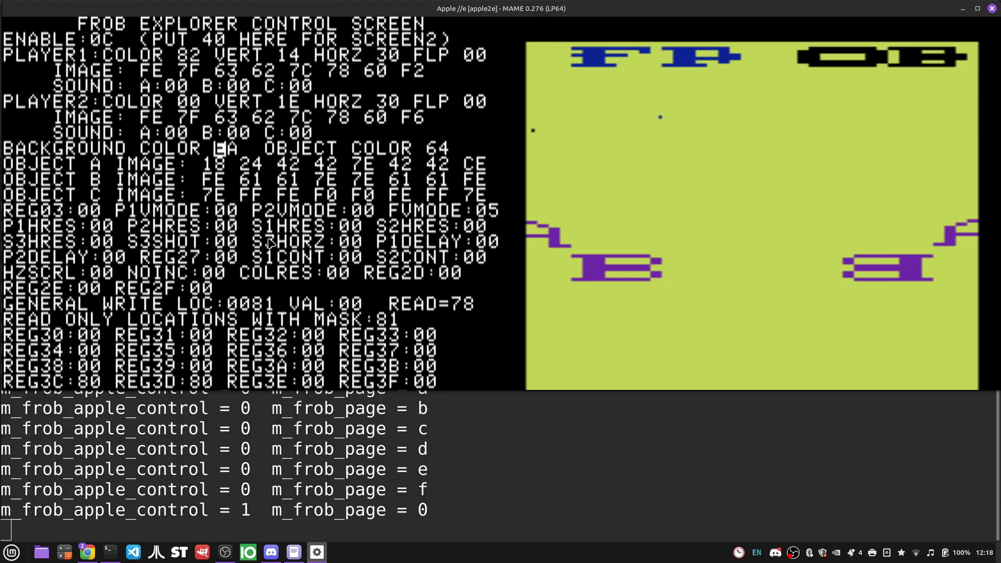
pyautogui.write('22')
# - Change the BACKGROUND COLOR value to 23 and finally to 35
pyautogui.press('Left')
pyautogui.press('Left')
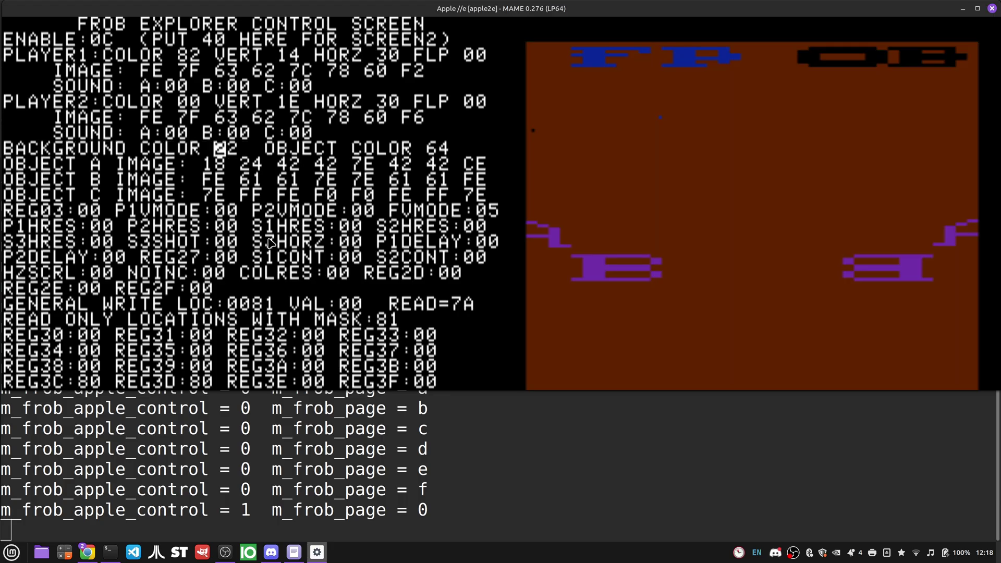
pyautogui.write('23')
pyautogui.press('Left')
pyautogui.press('Left')
pyautogui.write('35')
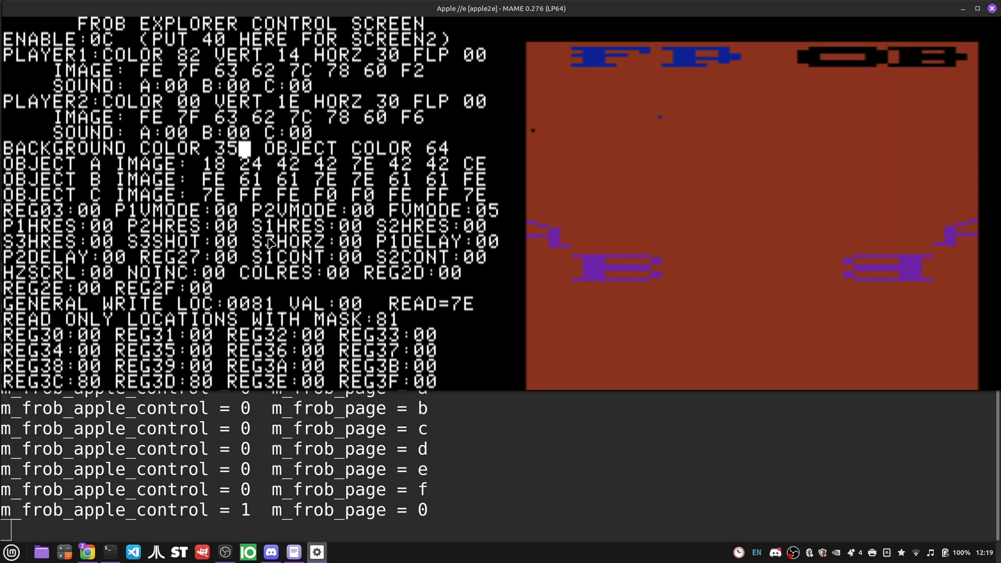
pyautogui.press('Left')
pyautogui.press('Left')
pyautogui.press('Left')
pyautogui.press('Left')
pyautogui.press('Left')
pyautogui.press('Left')
pyautogui.press('Left')
pyautogui.press('Left')
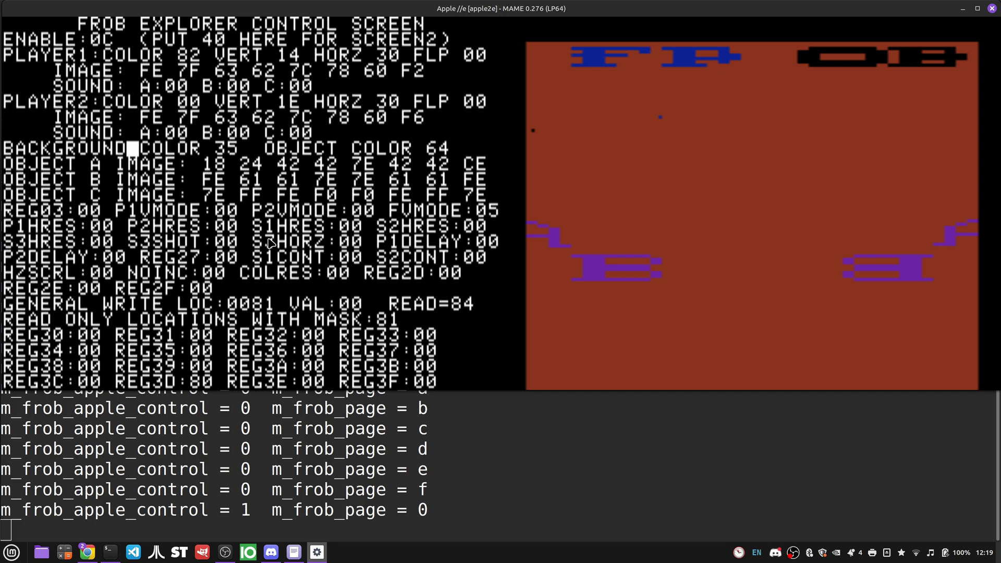
pyautogui.press('Right')
pyautogui.press('Right')
pyautogui.press('Right')
pyautogui.press('Right')
pyautogui.press('Right')
pyautogui.press('Right')
pyautogui.press('Right')
pyautogui.press('Right')
pyautogui.press('Right')
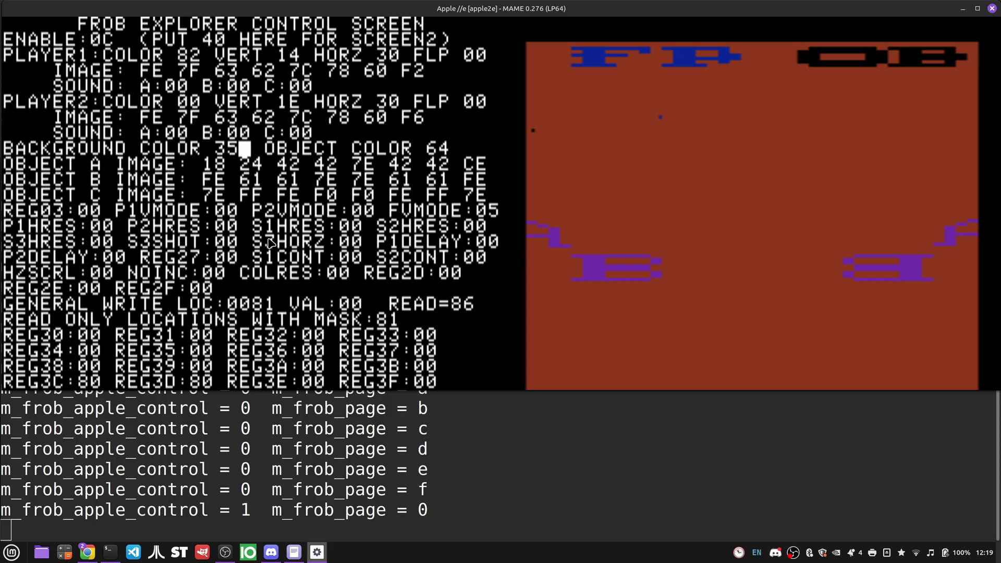
pyautogui.press('Right')
pyautogui.press('Right')
pyautogui.press('Right')
pyautogui.press('Right')
pyautogui.press('Right')
pyautogui.press('Right')
pyautogui.press('Right')
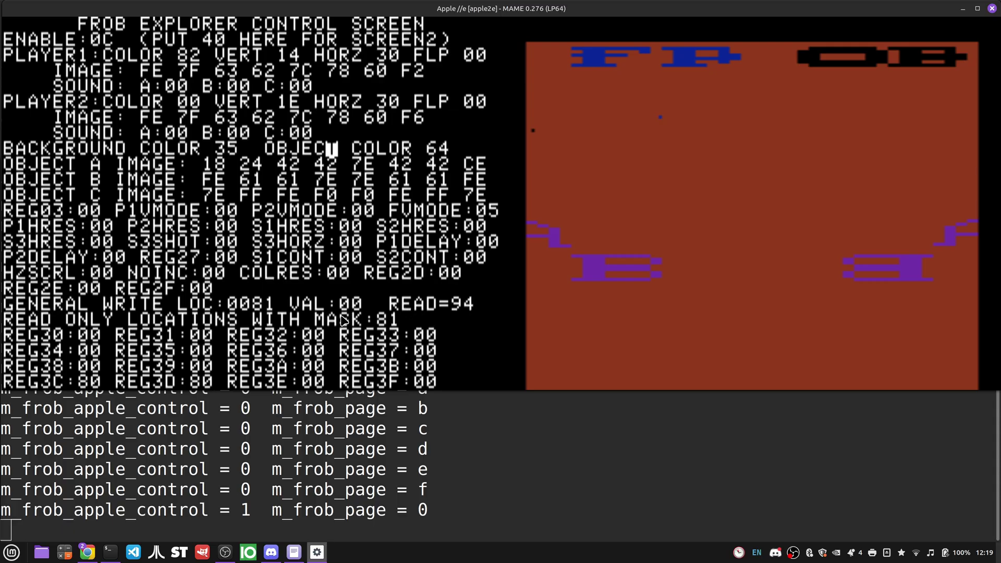
pyautogui.press('Right')
pyautogui.press('Right')
pyautogui.press('Right')
pyautogui.press('Right')
pyautogui.press('Right')
pyautogui.press('Right')
pyautogui.press('Right')
pyautogui.press('Right')
pyautogui.press('Right')
pyautogui.press('Right')
pyautogui.press('Right')
pyautogui.press('Right')
pyautogui.press('Right')
pyautogui.press('Right')
pyautogui.press('Right')
pyautogui.press('Right')
pyautogui.press('Right')
pyautogui.press('F11')
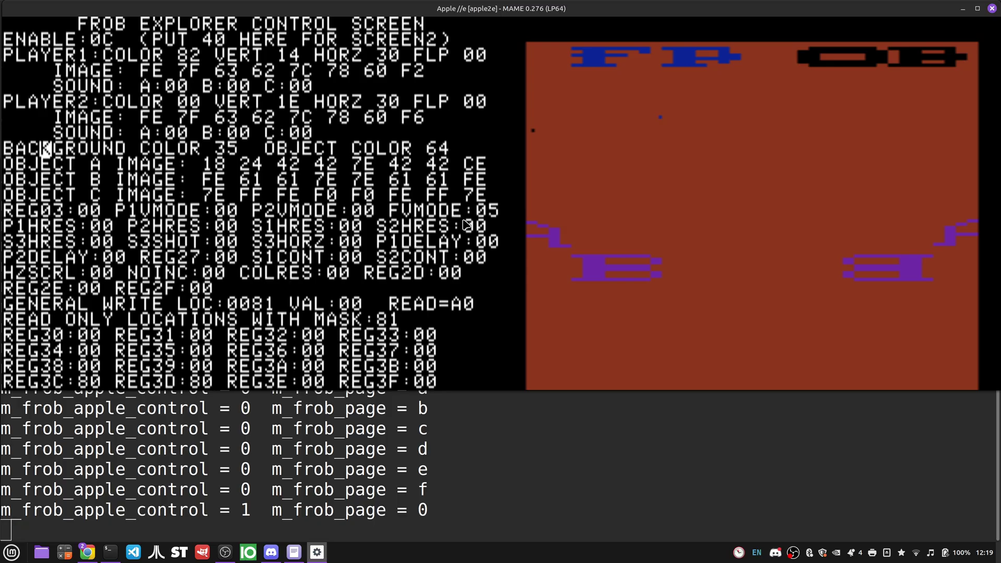
# - Exit the FROB Explorer to the BASIC prompt and try to start the FROB monitor program with RUN AMON
pyautogui.press('Escape')
pyautogui.press('Return')
pyautogui.press('Return')
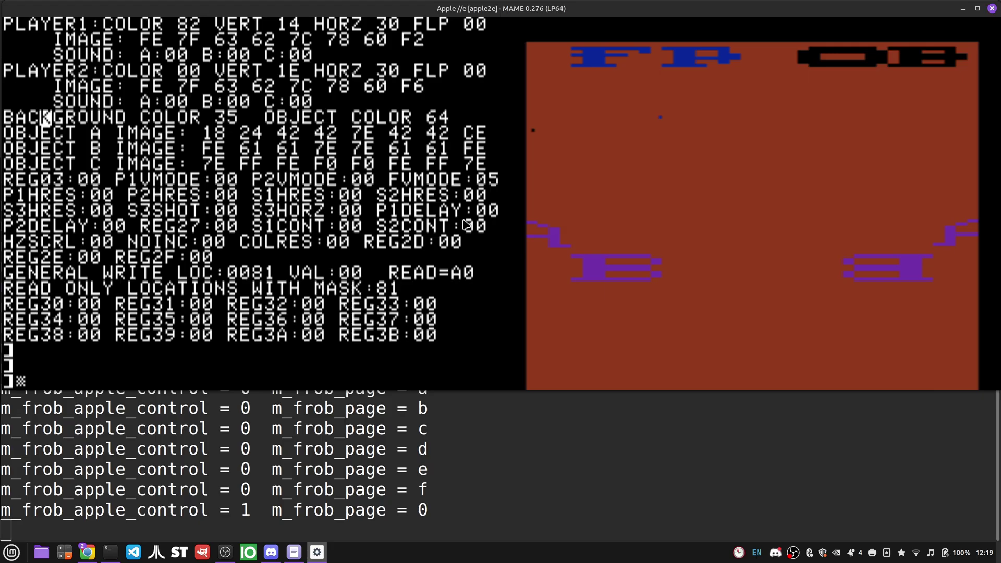
pyautogui.write('RUN AMON')
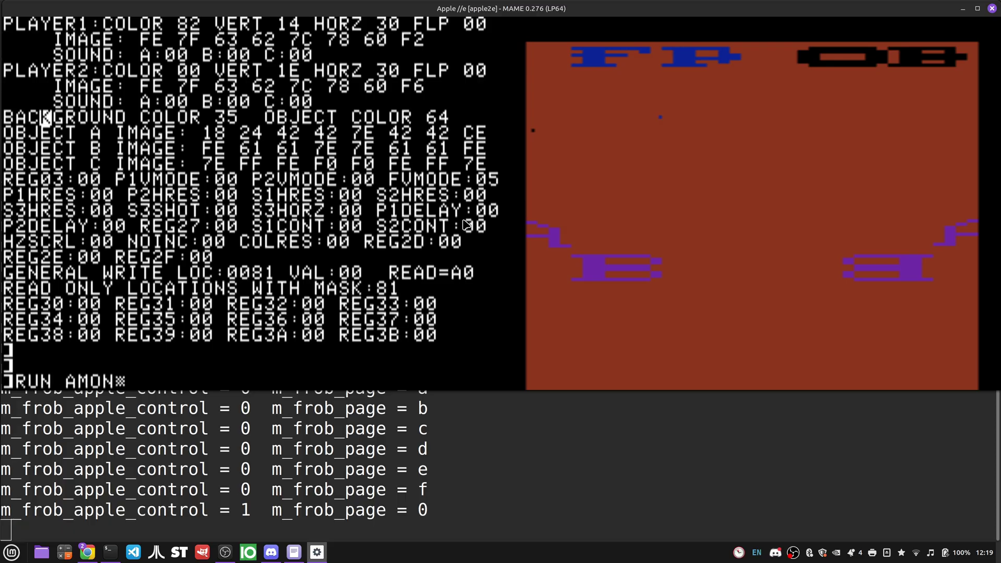
pyautogui.press('Return')
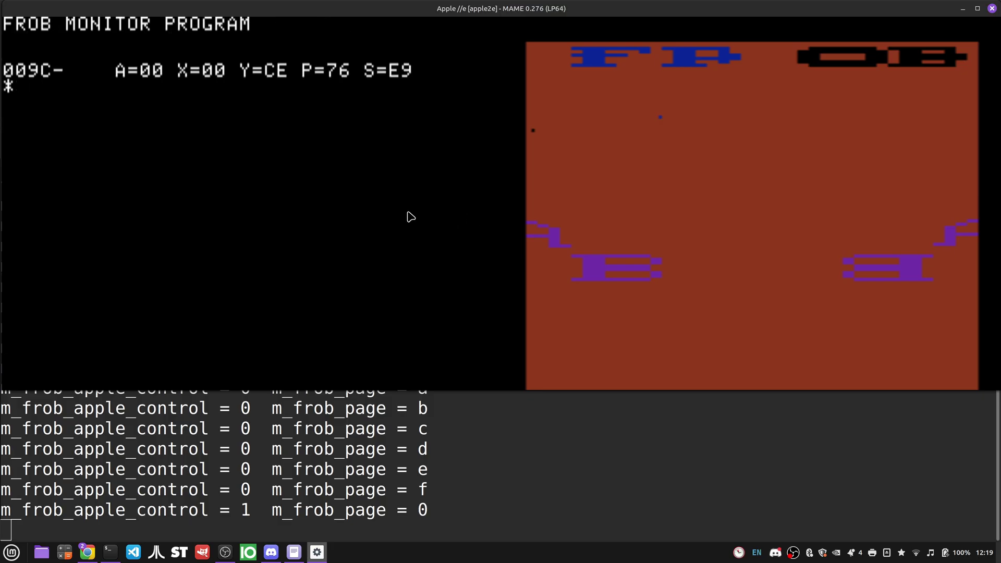
# - Reboot ProDOS from slot 6 at the system monitor prompt and start the FROB monitor with RUN AMON
pyautogui.write('5')
pyautogui.press('BackSpace')
pyautogui.write('6')
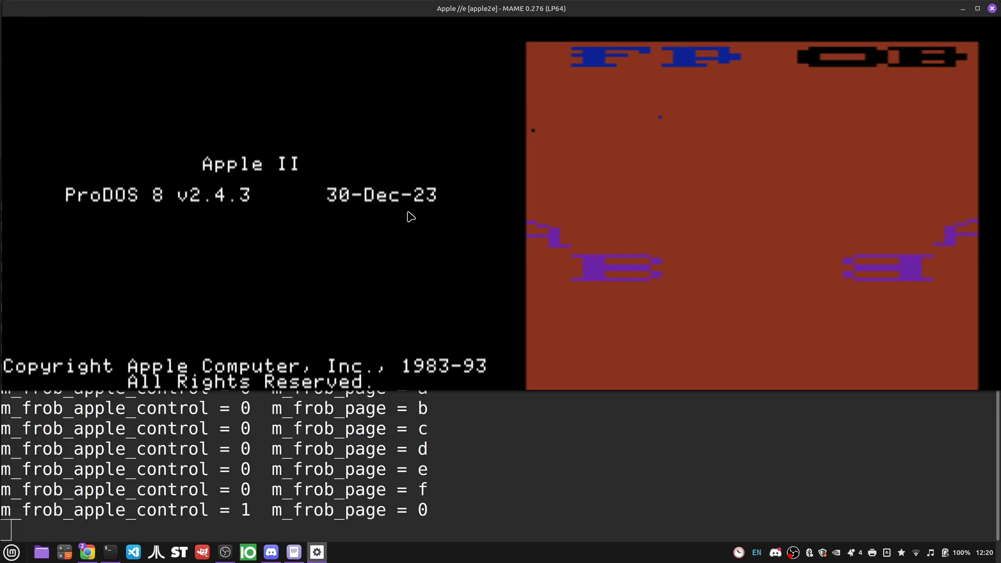
pyautogui.write('RUN AMON')
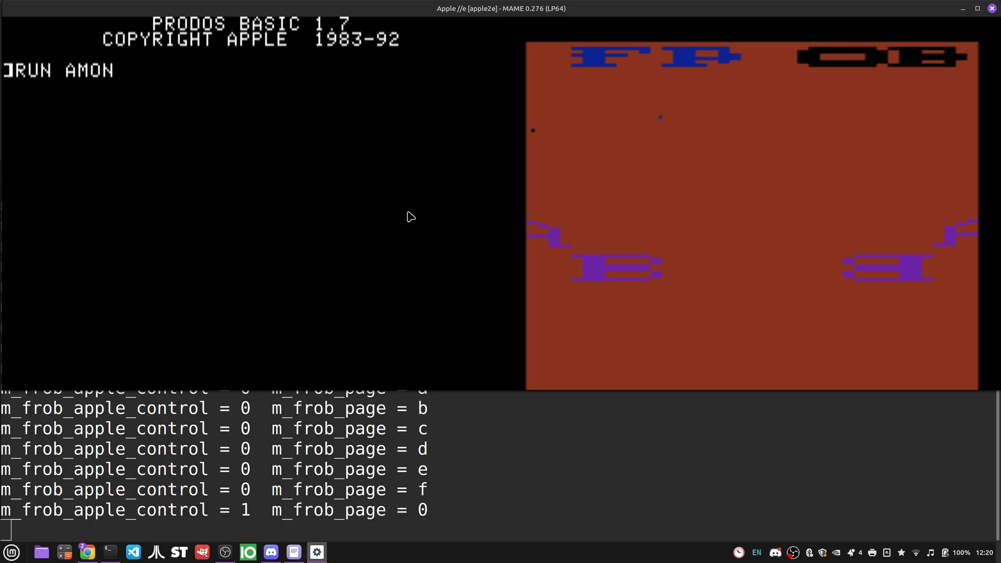
pyautogui.press('Return')
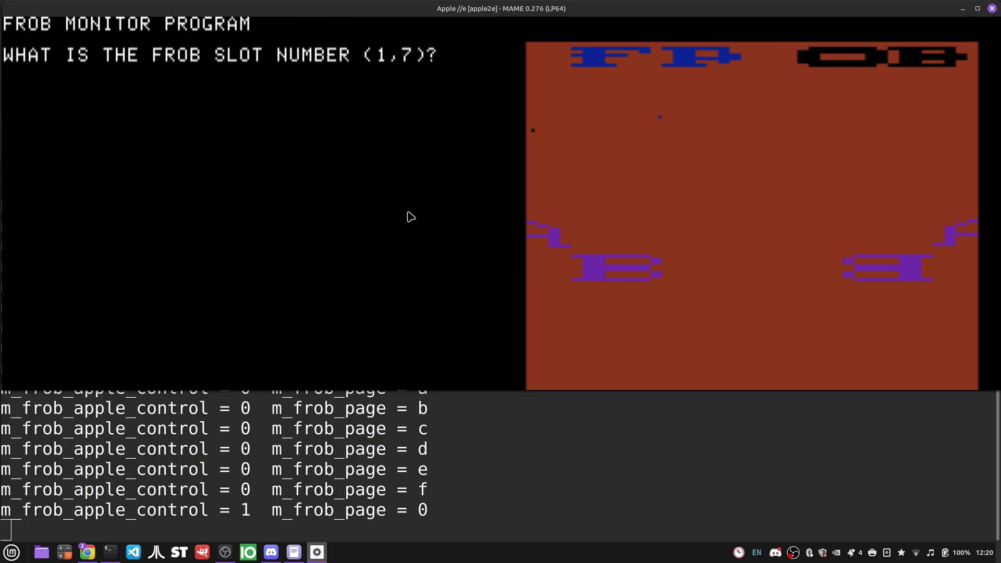
# - Give the FROB monitor slot number 1 and choose to load the file EMBARGO.0
pyautogui.write('1')
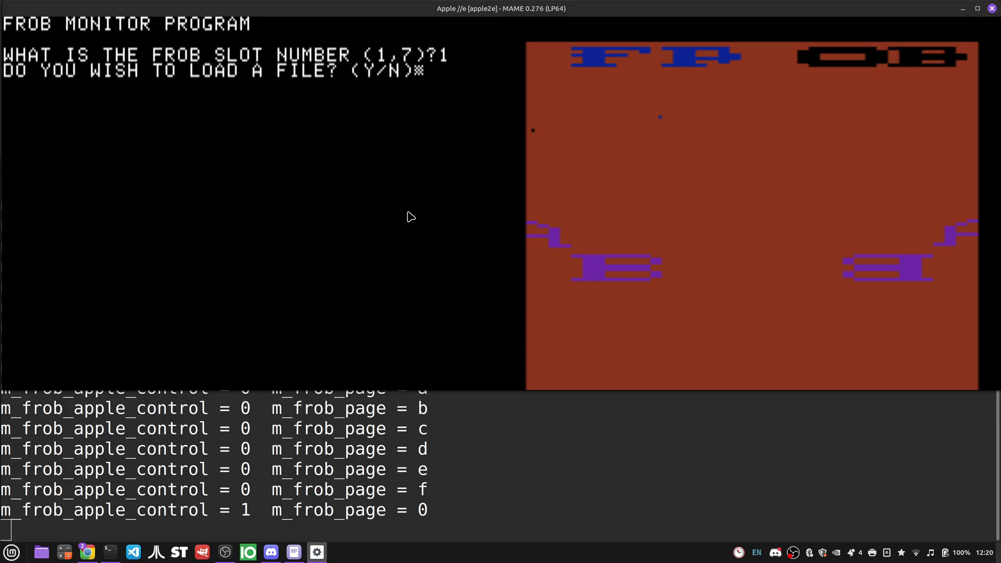
pyautogui.write('Y')
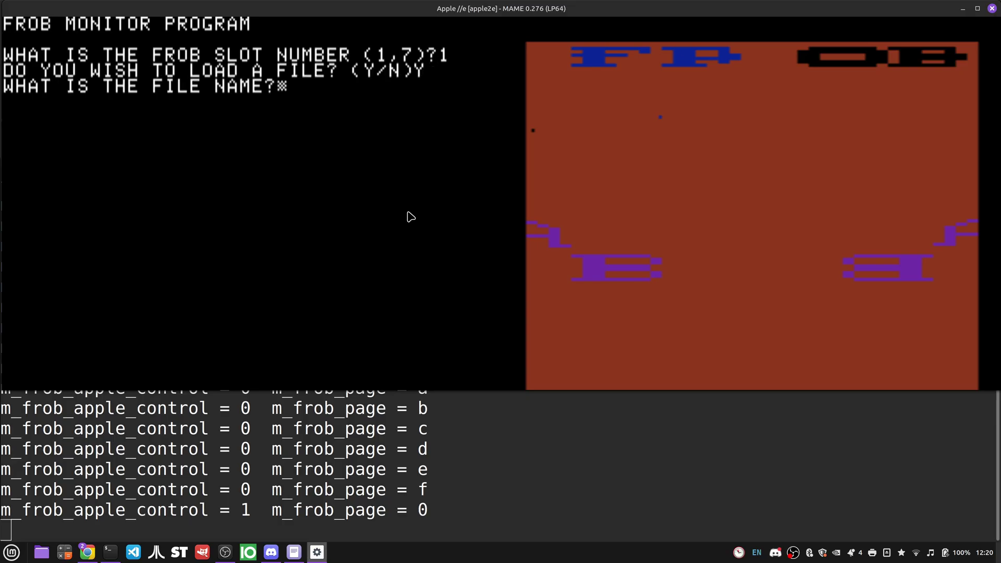
pyautogui.write('EMBARGO.0')
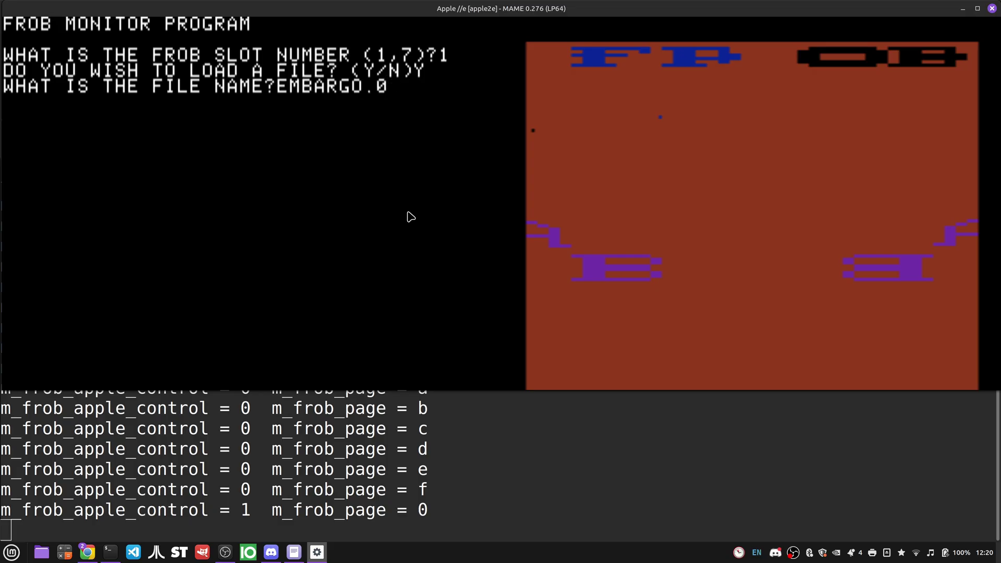
pyautogui.press('Return')
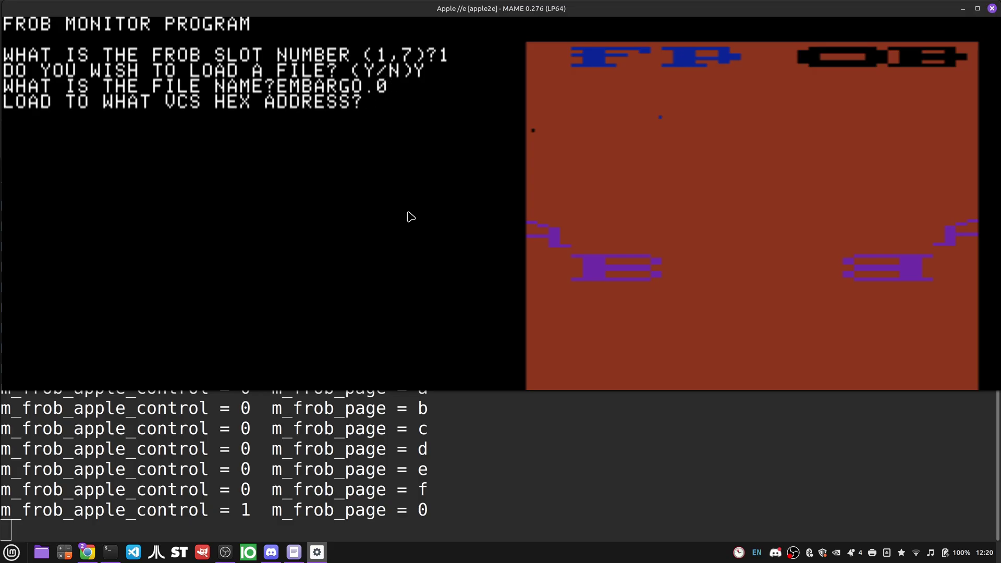
# - Load the file to VCS hex address F000 and answer Y to using FMON
pyautogui.write('F000')
pyautogui.press('Return')
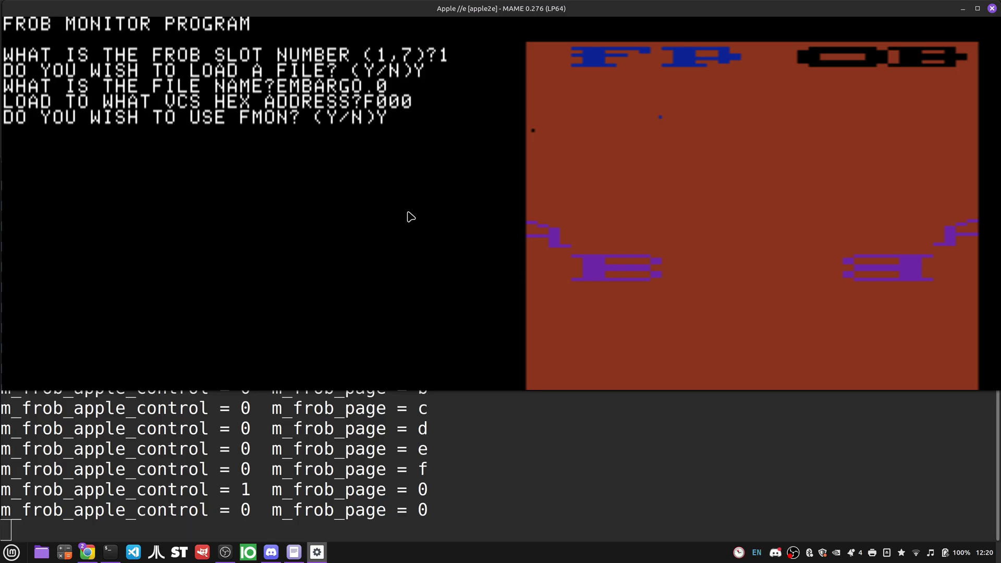
pyautogui.press('Return')
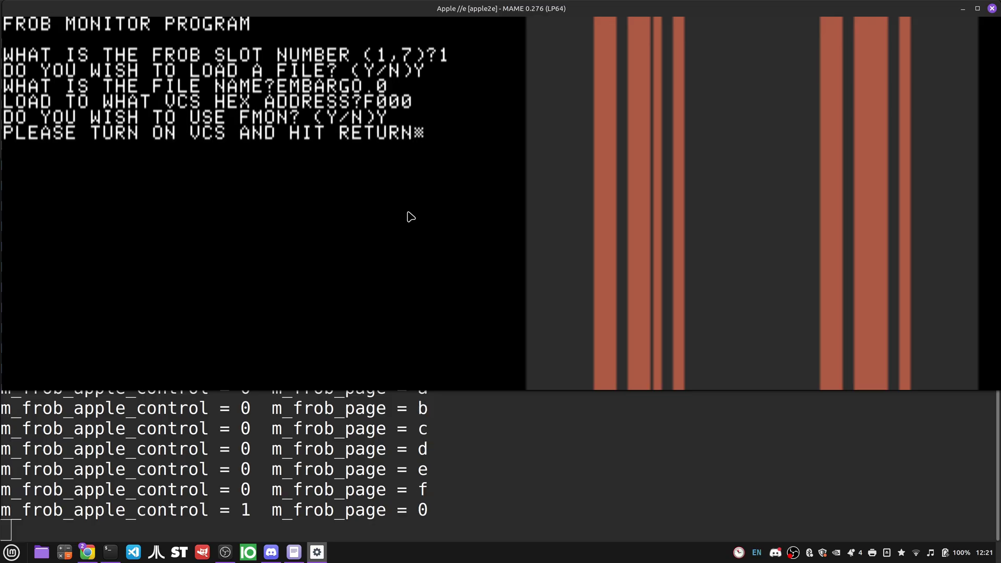
# - Focus the terminal log briefly, then return to the emulator and continue past the VCS power-on prompt into FMON
pyautogui.click(223, 520)
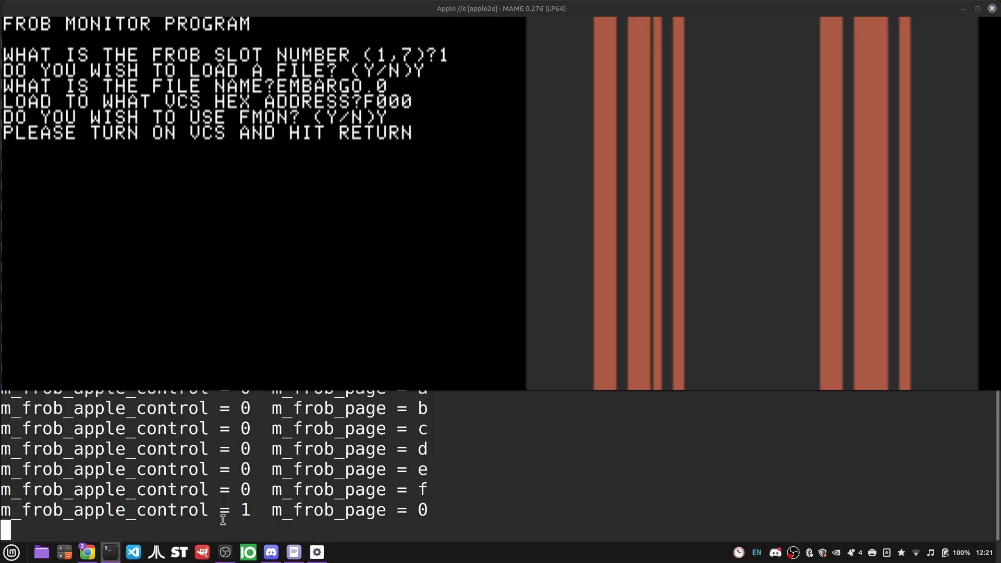
pyautogui.click(336, 244)
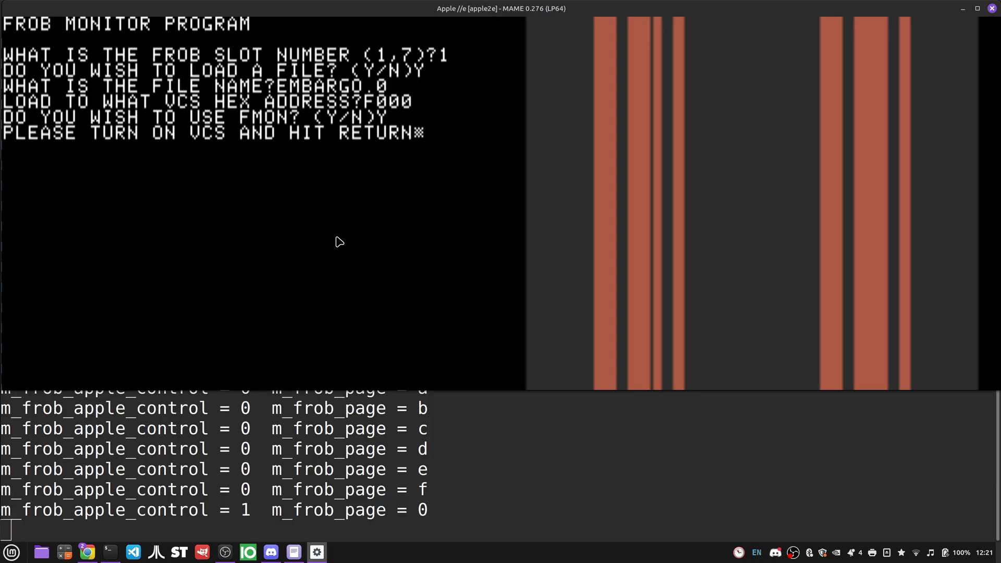
pyautogui.press('Return')
pyautogui.press('Return')
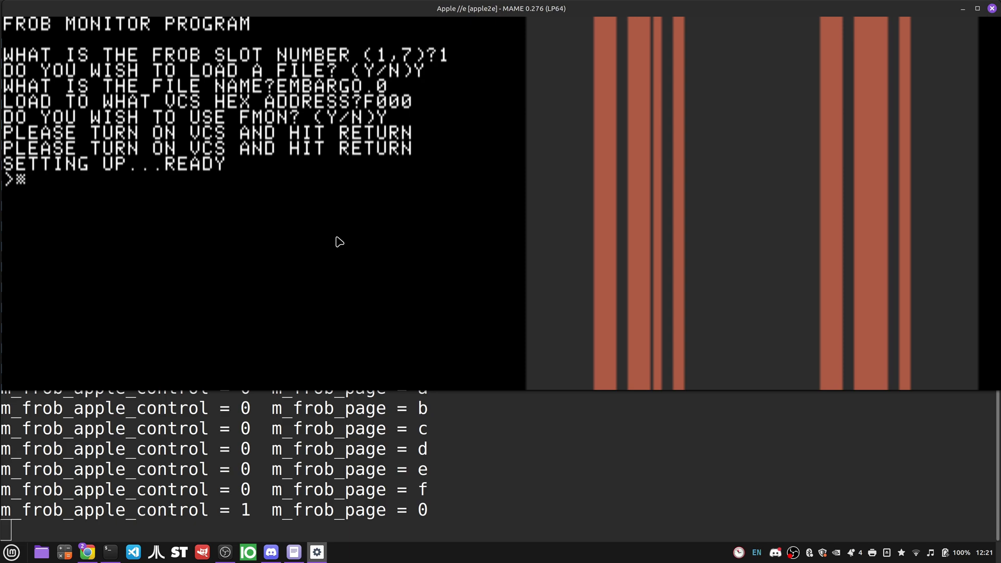
# - Display the byte at F000 in FMON and disassemble the code there with F000L and F000L10
pyautogui.write('F000')
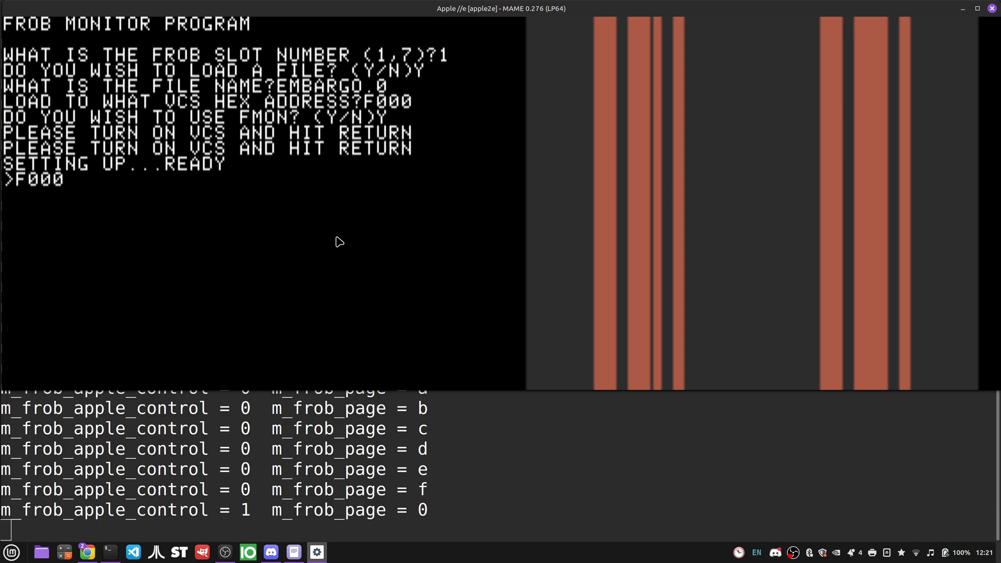
pyautogui.press('Return')
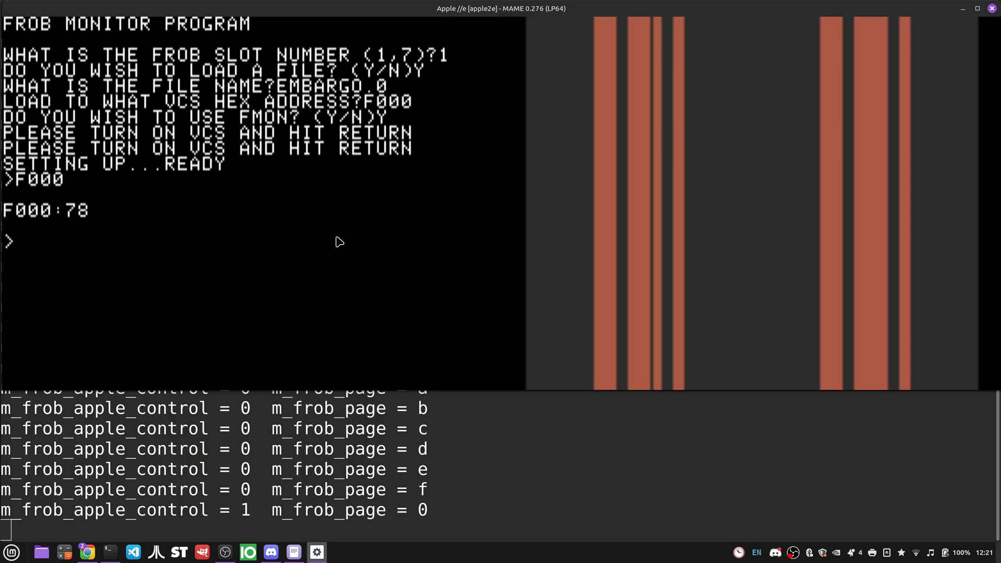
pyautogui.write('F000L')
pyautogui.press('Return')
pyautogui.write('F000L10')
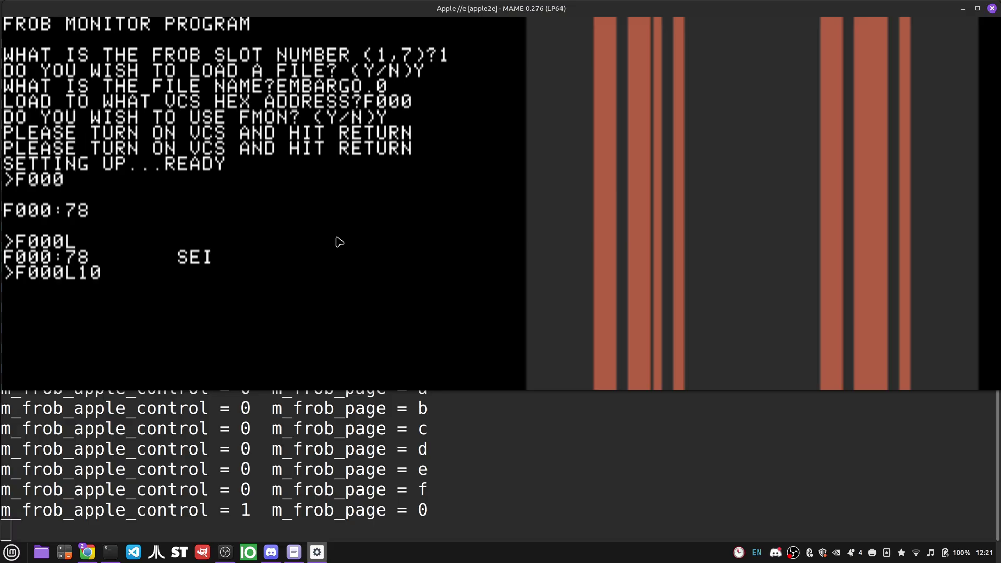
pyautogui.press('Return')
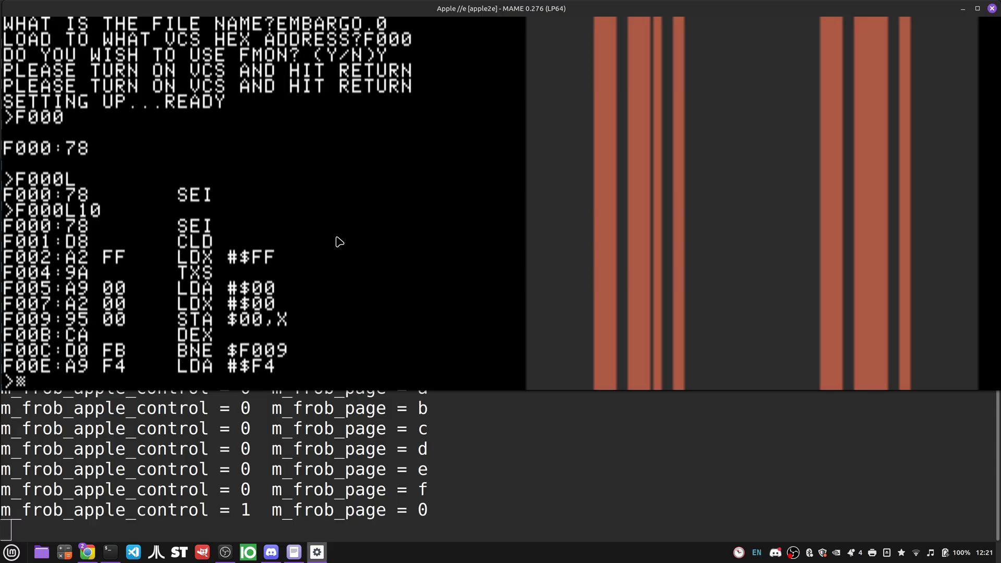
# - Display the VCS memory byte at 0080 and enter the command 0000< for address 0000
pyautogui.write('0080')
pyautogui.press('Return')
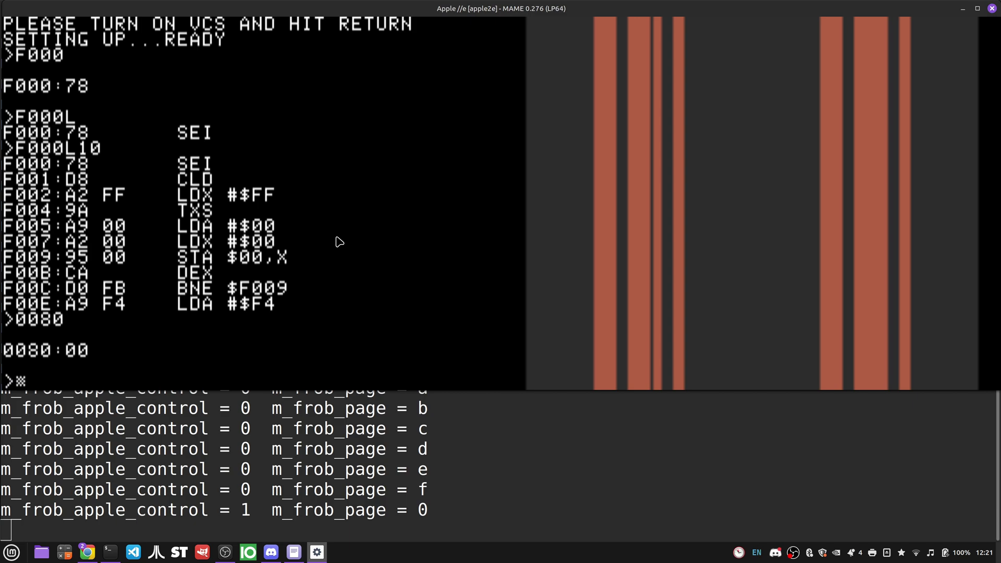
pyautogui.write('0000:00')
pyautogui.press('Left')
pyautogui.press('Left')
pyautogui.press('Left')
pyautogui.write('<')
pyautogui.press('Return')
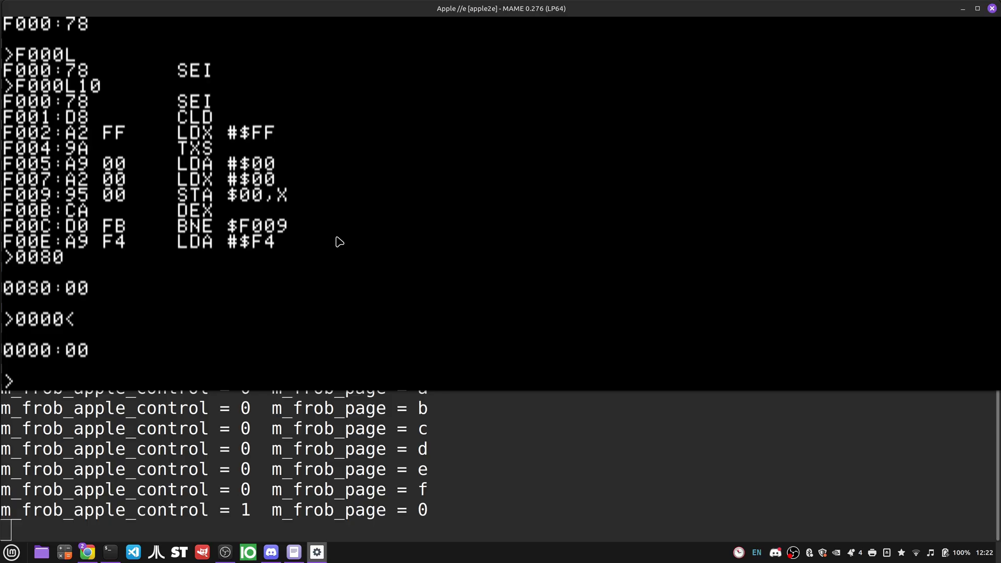
# - Write 00 to VCS address 0019 with the FMON command 0019<00
pyautogui.write('19<0')
pyautogui.write('0')
pyautogui.press('Return')
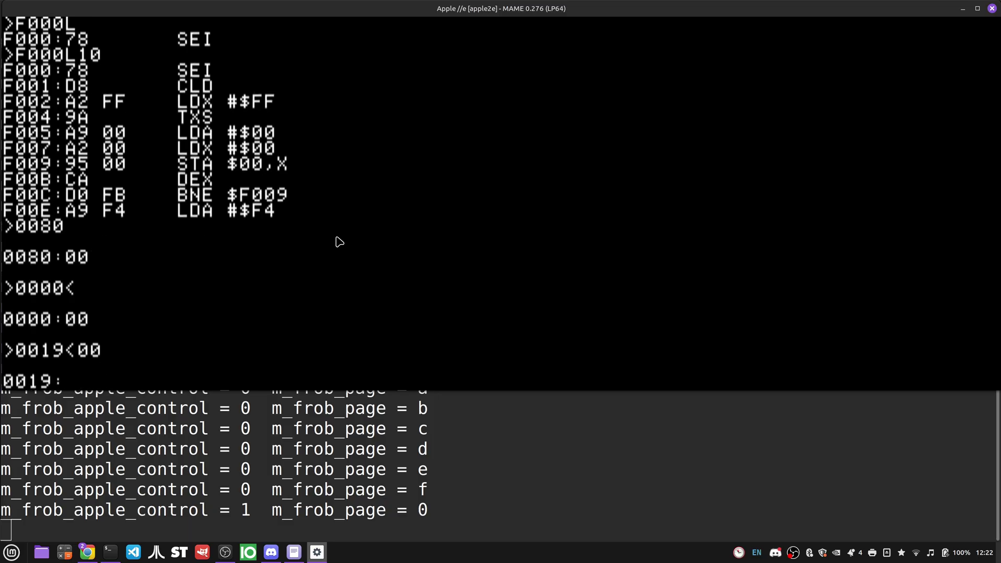
# - Write 00 to VCS addresses 0017 and 0015 with the FMON commands 0017<00 and 0015<00
pyautogui.write('0017<00')
pyautogui.press('Return')
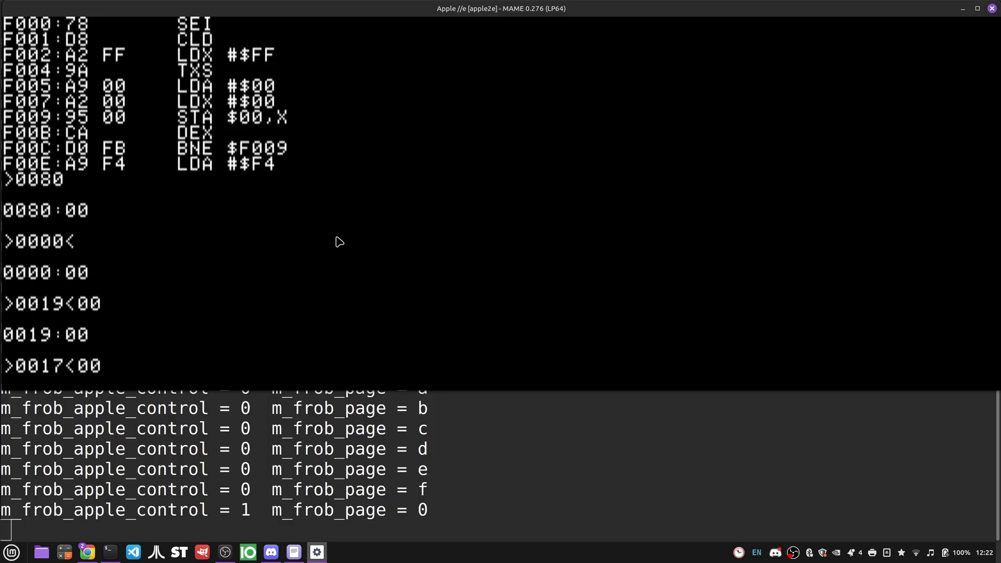
pyautogui.write('0015<00')
pyautogui.press('Return')
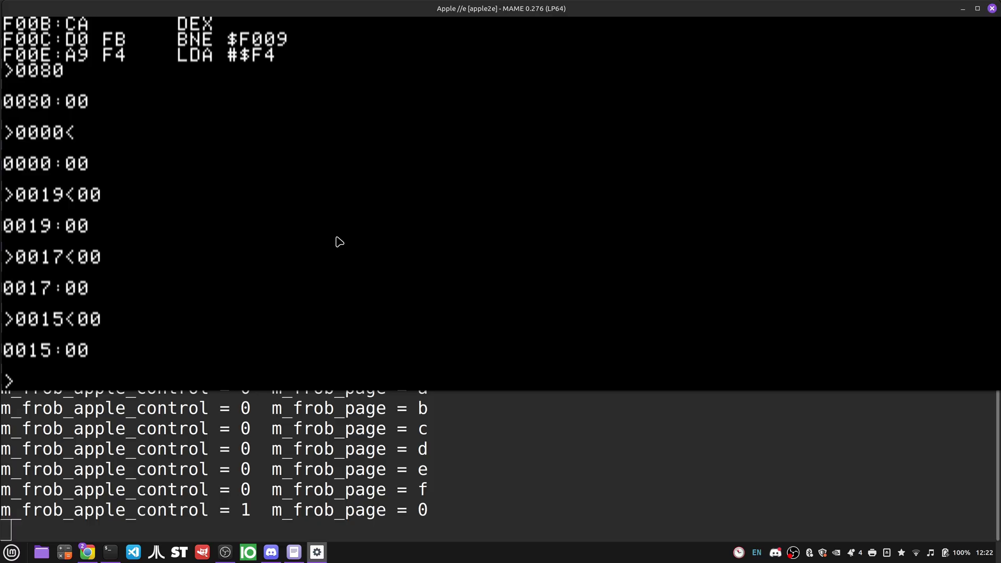
# - Raise the Atari TIA (Sound) channel 0 volume of the FROB mono speaker to 100% and close the volume slider
pyautogui.press('F11')
pyautogui.press('F11')
pyautogui.press('`')
pyautogui.press('Right')
pyautogui.press('Right')
pyautogui.press('Right')
pyautogui.press('Right')
pyautogui.press('Right')
pyautogui.press('Right')
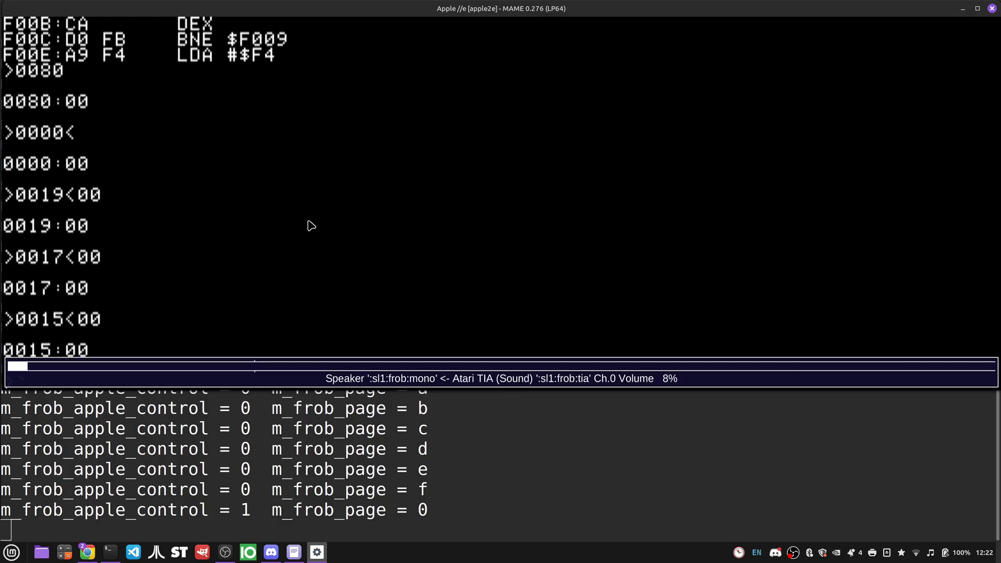
pyautogui.press('Right')
pyautogui.press('Right')
pyautogui.press('Right')
pyautogui.press('Right')
pyautogui.press('Right')
pyautogui.press('Right')
pyautogui.press('Right')
pyautogui.press('Right')
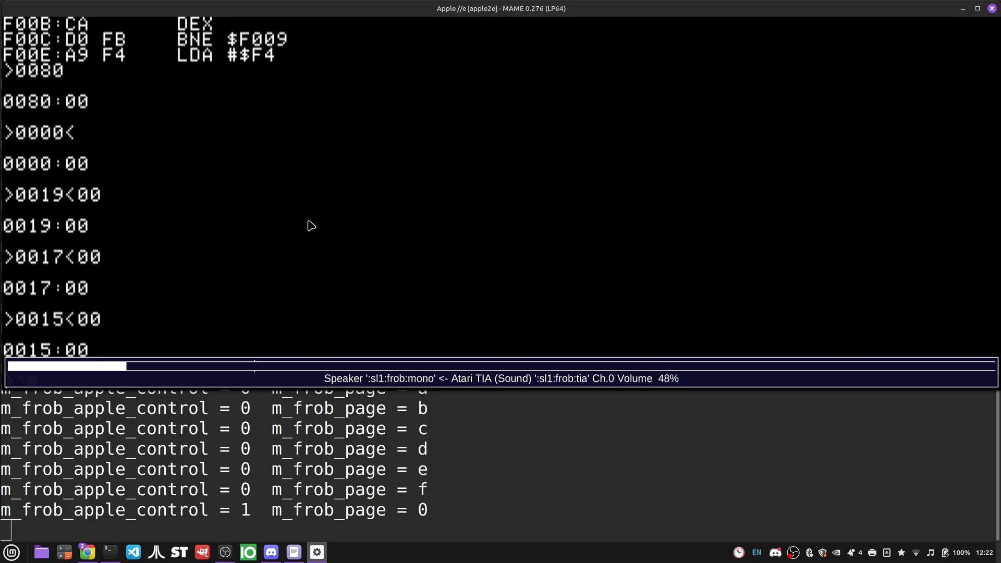
pyautogui.press('Right')
pyautogui.press('Right')
pyautogui.press('Right')
pyautogui.press('Right')
pyautogui.press('Right')
pyautogui.press('Right')
pyautogui.press('Right')
pyautogui.press('Right')
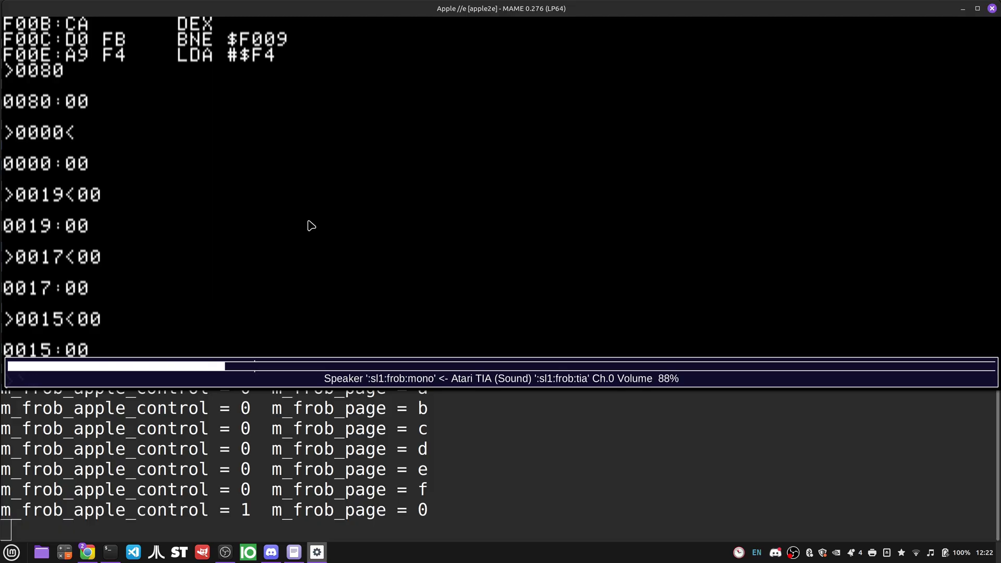
pyautogui.press('Left')
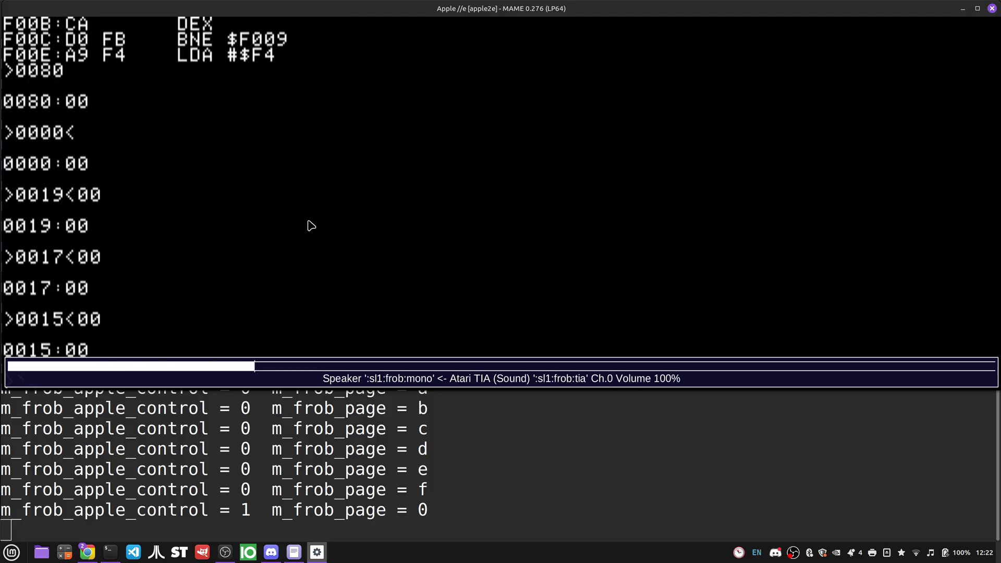
pyautogui.press('`')
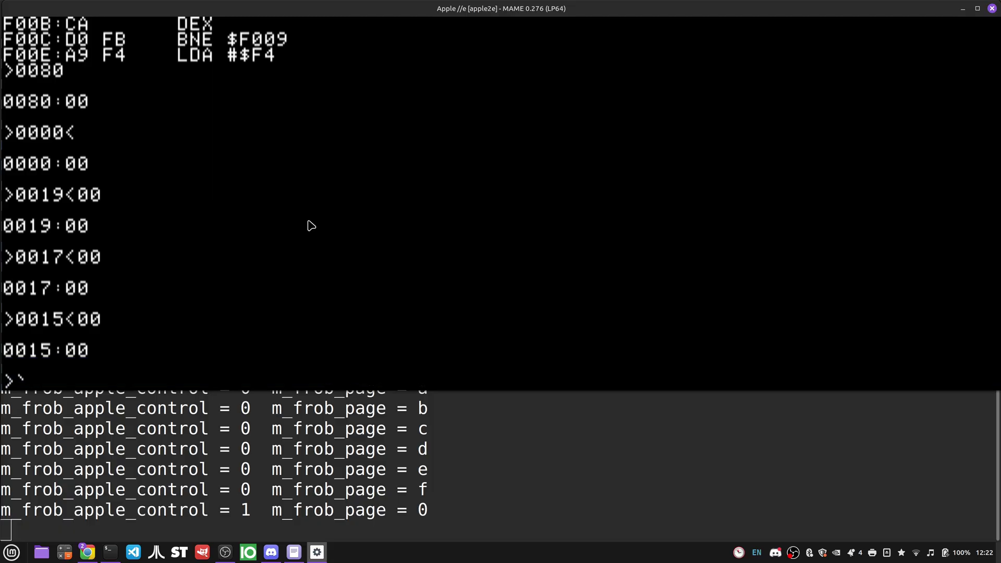
# - Write 0F to VCS address 0019 with the FMON command 0019<0F, re-entering it if rejected
pyautogui.write('0019<0F')
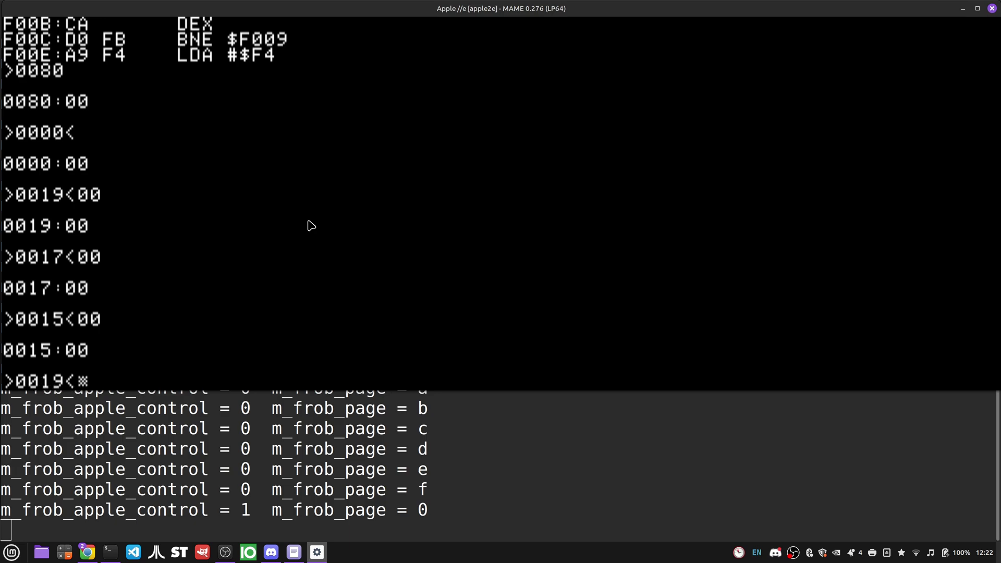
pyautogui.press('Return')
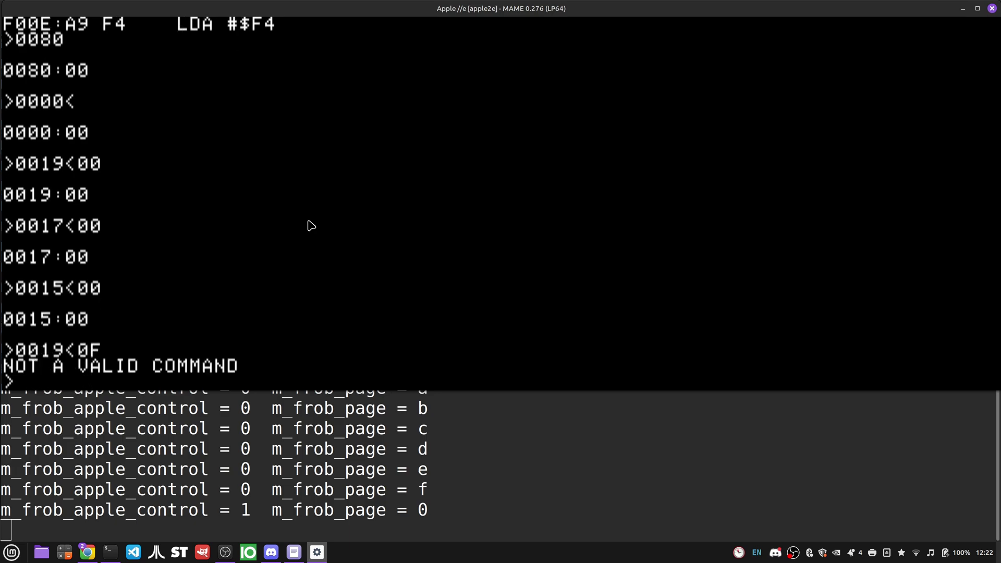
pyautogui.write('0019<0F')
pyautogui.press('Return')
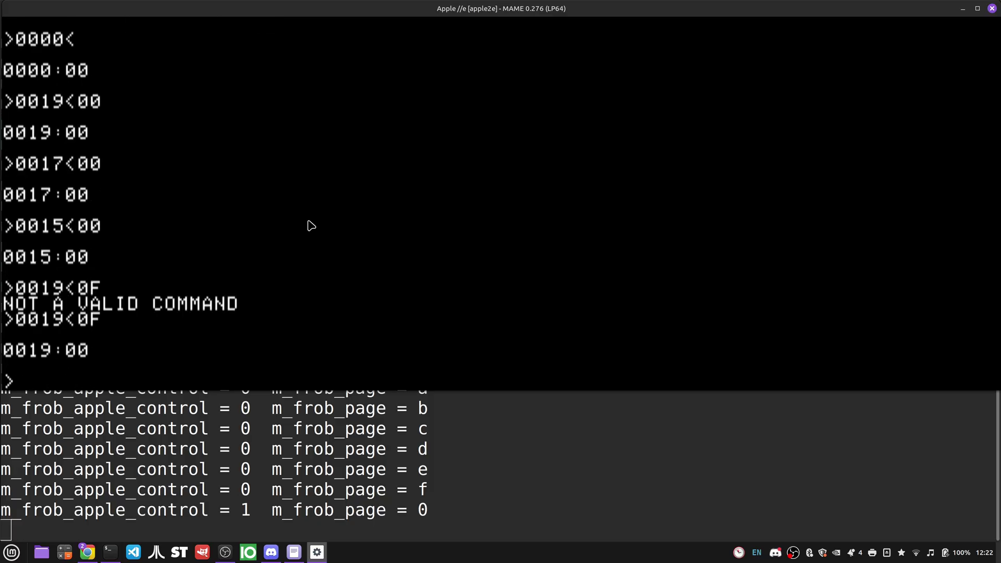
# - Write 23 to VCS address 0017 and 04 to address 0015 with FMON
pyautogui.write('0017<')
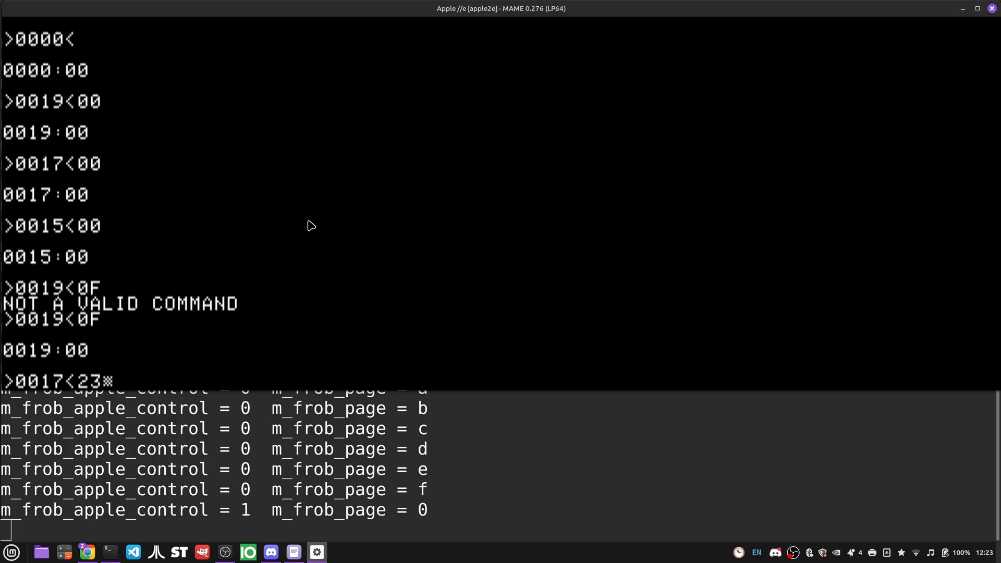
pyautogui.write('23')
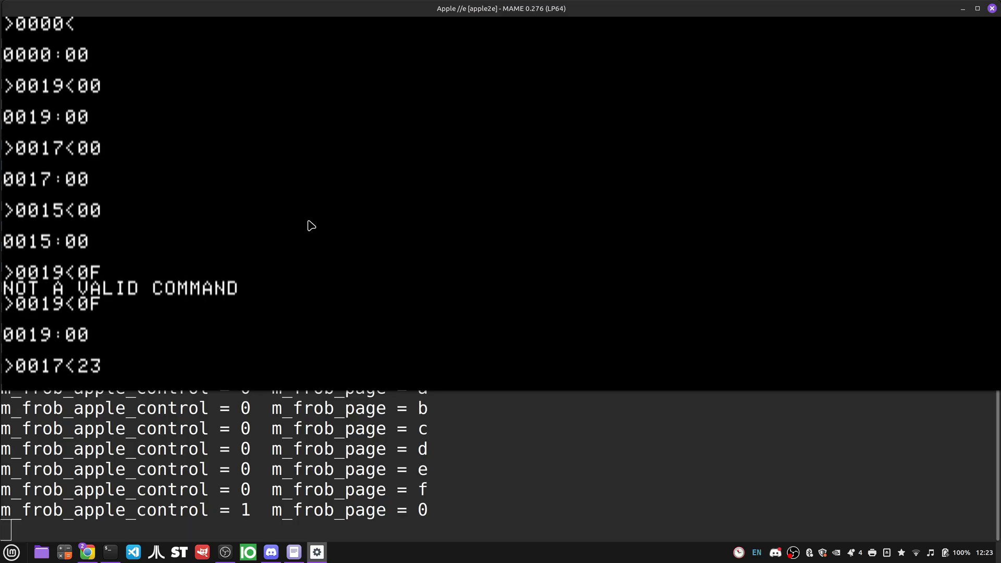
pyautogui.press('Return')
pyautogui.write('0015<04')
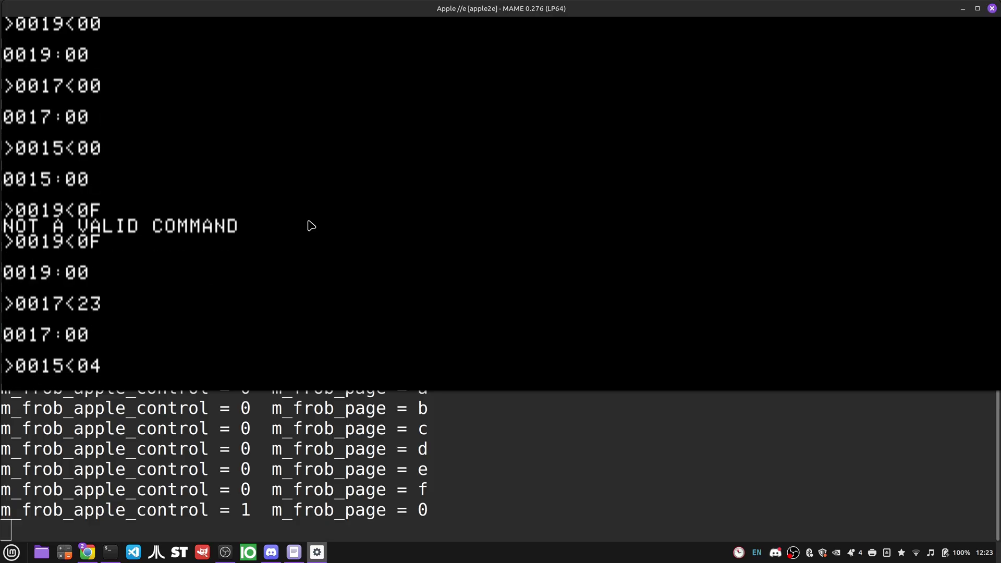
pyautogui.press('Return')
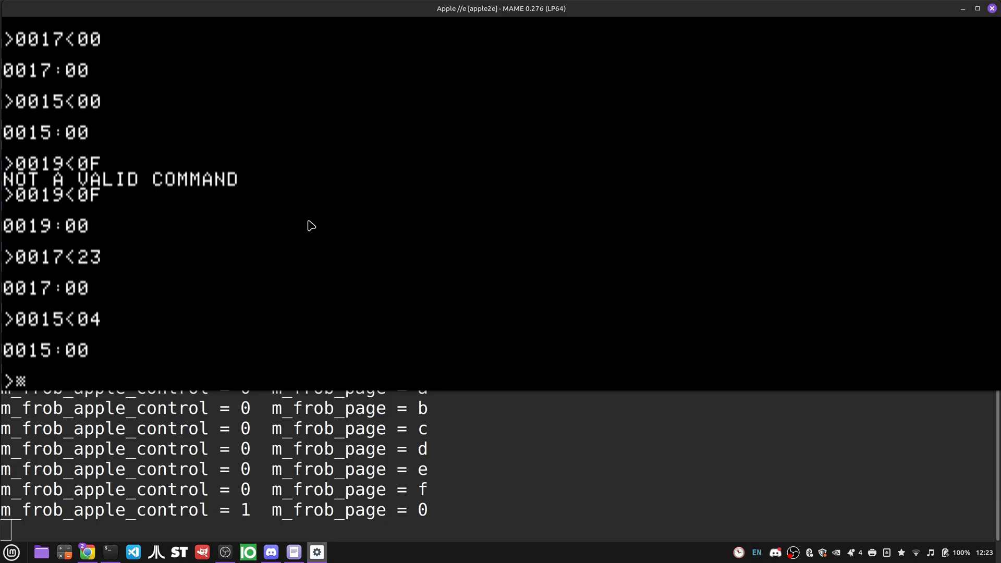
# - Write FF to VCS address 0017 and 03 to address 0019 with FMON
pyautogui.write('0017<')
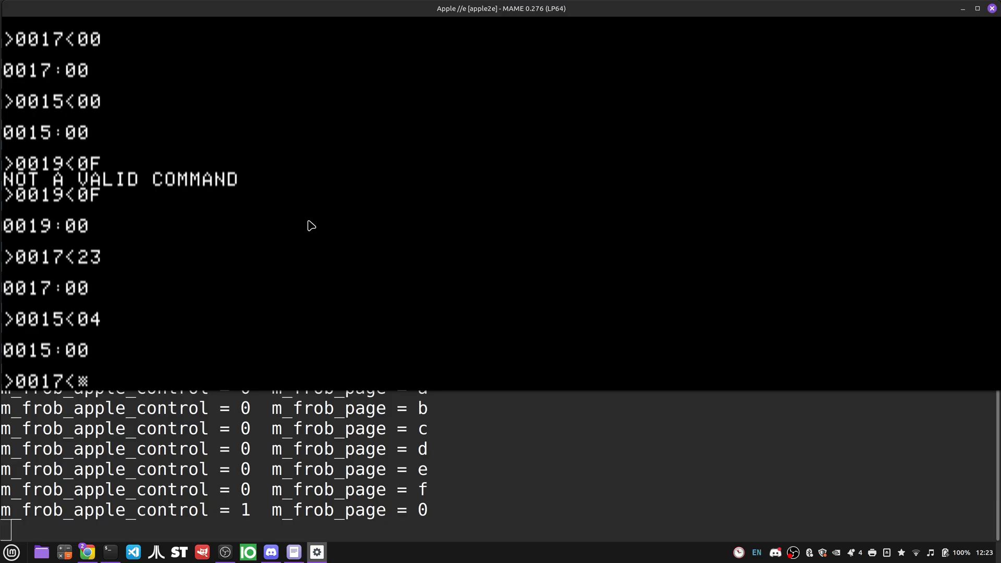
pyautogui.write('FF')
pyautogui.press('Return')
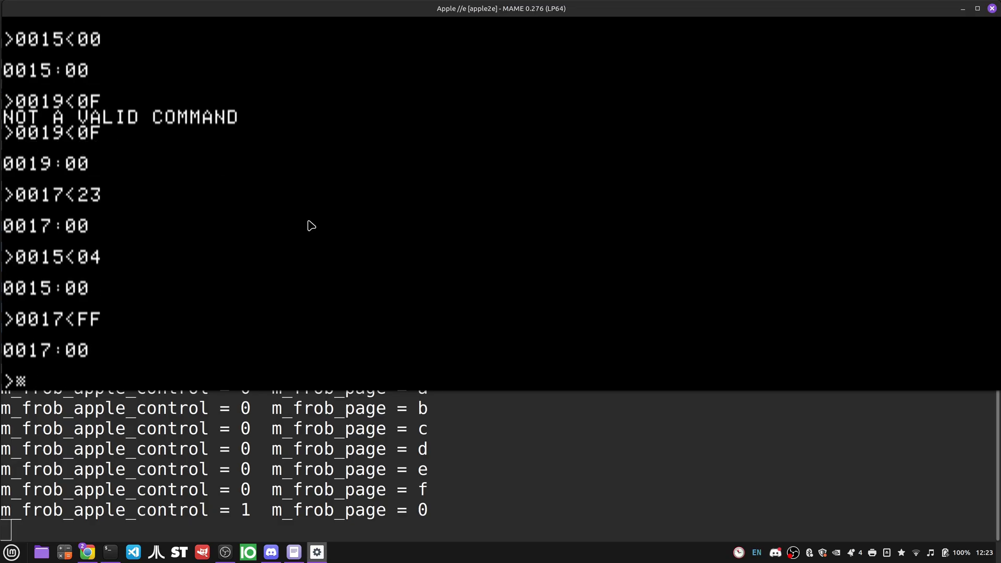
pyautogui.write('0019<')
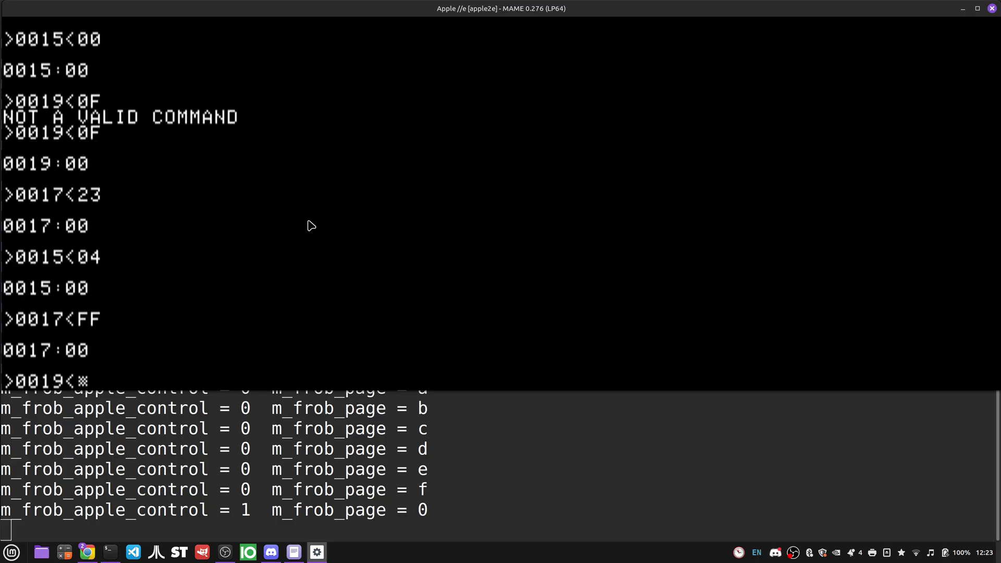
pyautogui.write('03')
pyautogui.press('Return')
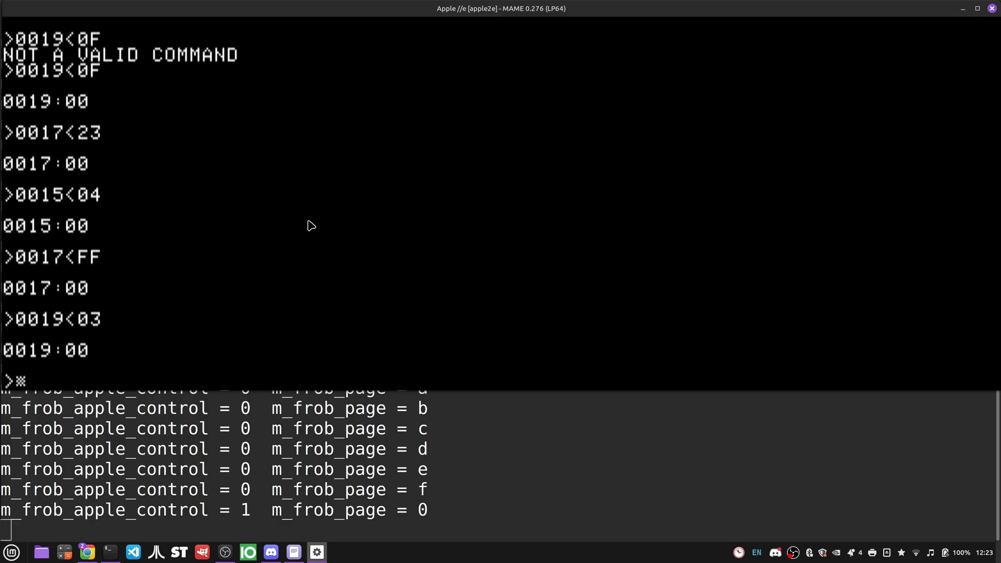
pyautogui.hotkey('alt', 'Tab')
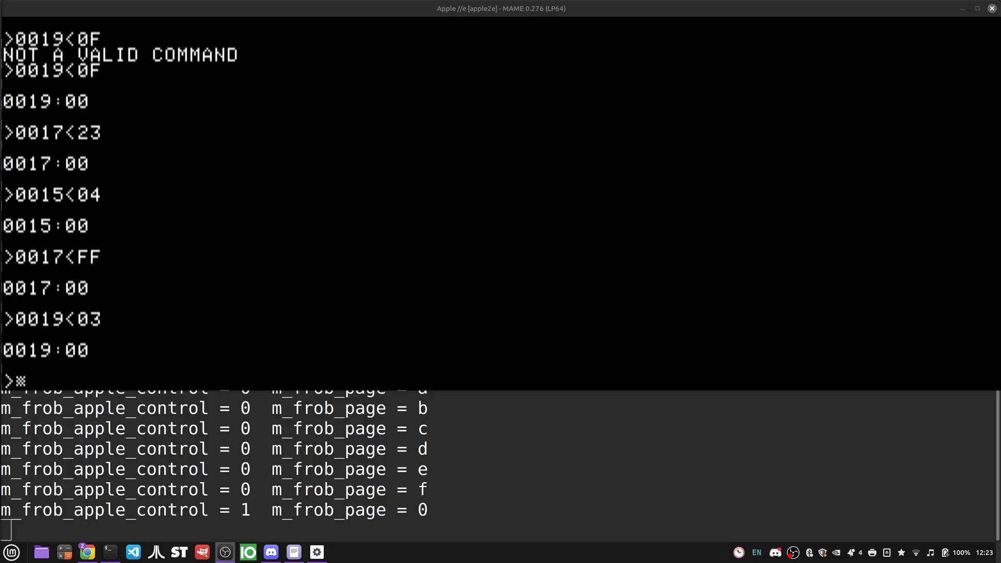
pyautogui.click(187, 308)
pyautogui.write('F000G')
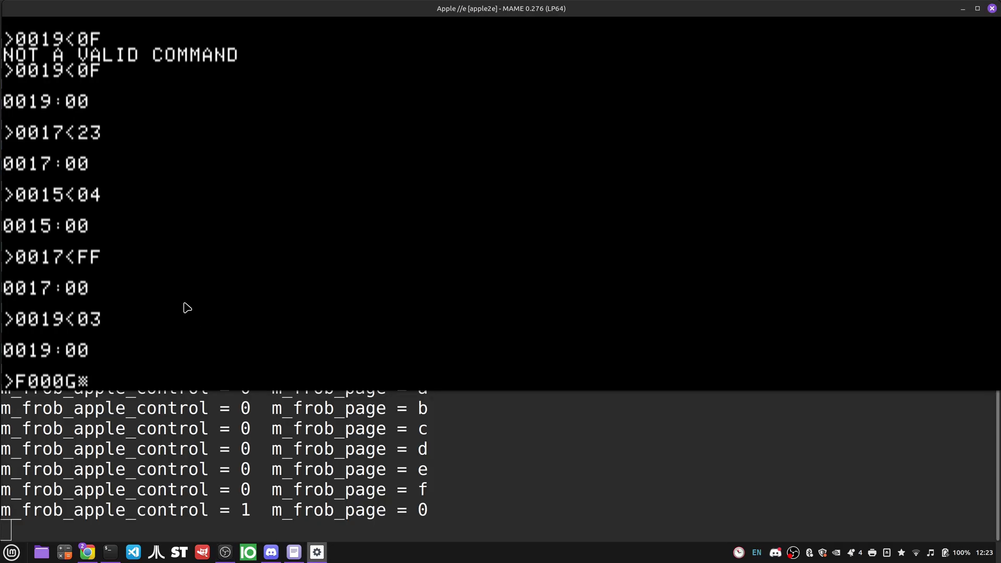
pyautogui.press('Left')
pyautogui.press('Left')
pyautogui.press('Left')
pyautogui.press('Left')
# - Silence the TIA channel by writing 00 to VCS address 0019 with the FMON command 0019<00
pyautogui.write('19<00')
pyautogui.press('Return')
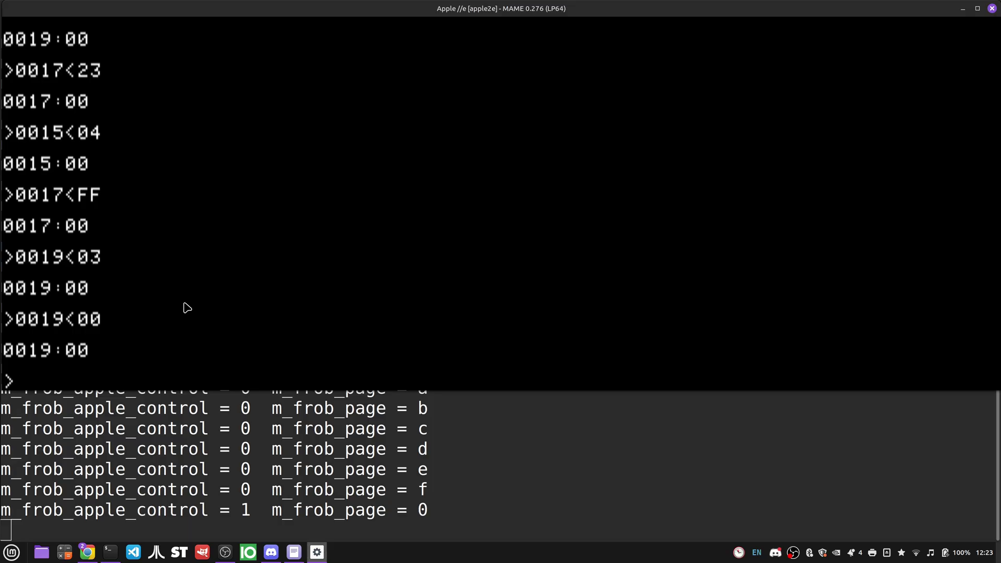
# - Run the VCS program from F000 with F000G, answer Y to waiting for a break, and switch away from the emulator
pyautogui.write('F000G')
pyautogui.press('Return')
pyautogui.write('Y')
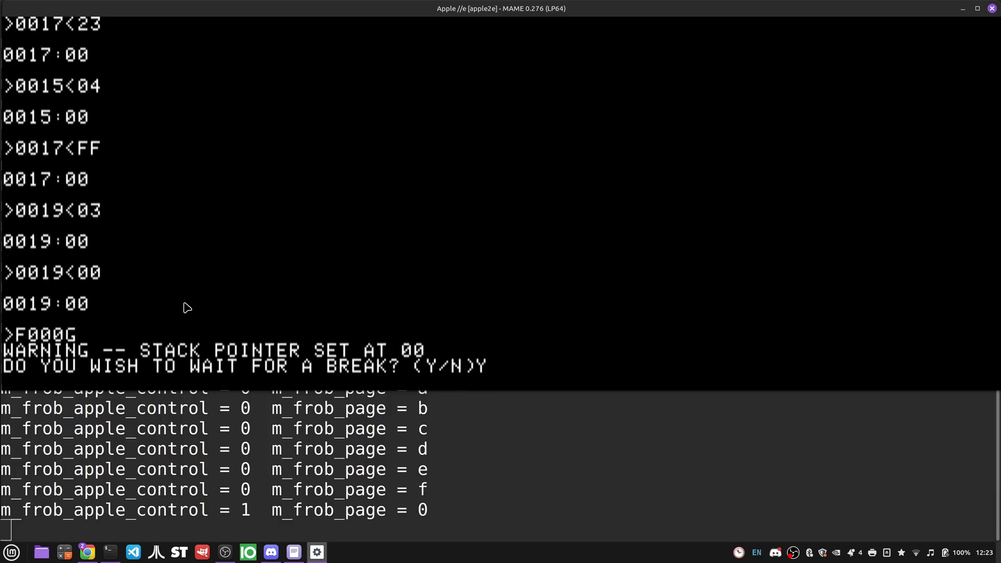
pyautogui.press('Return')
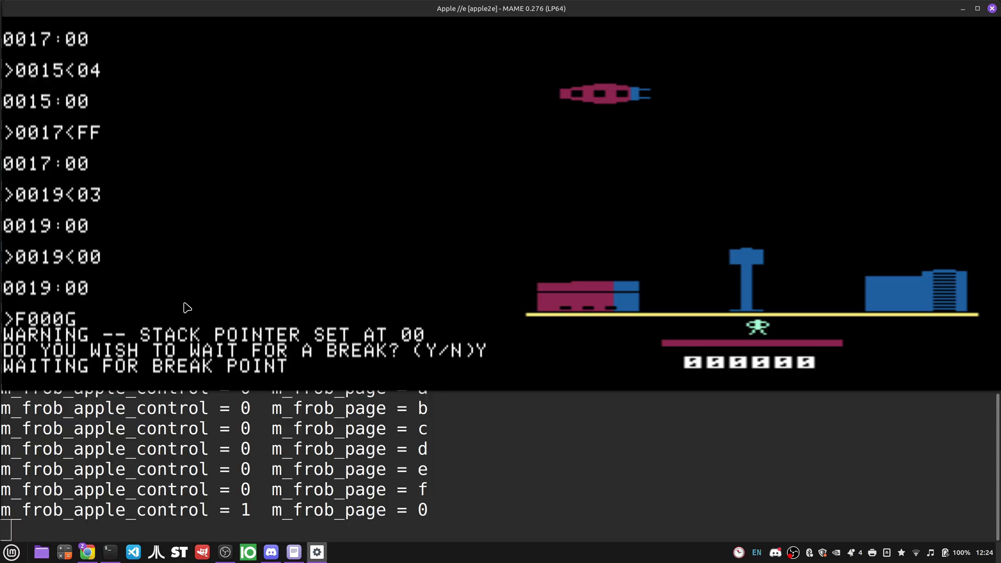
pyautogui.hotkey('alt', 'Tab')
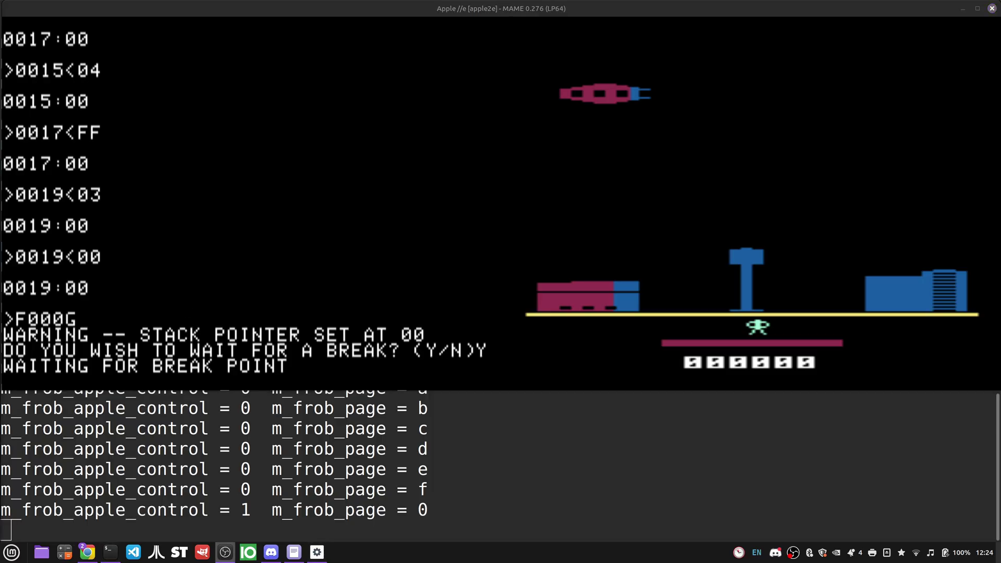